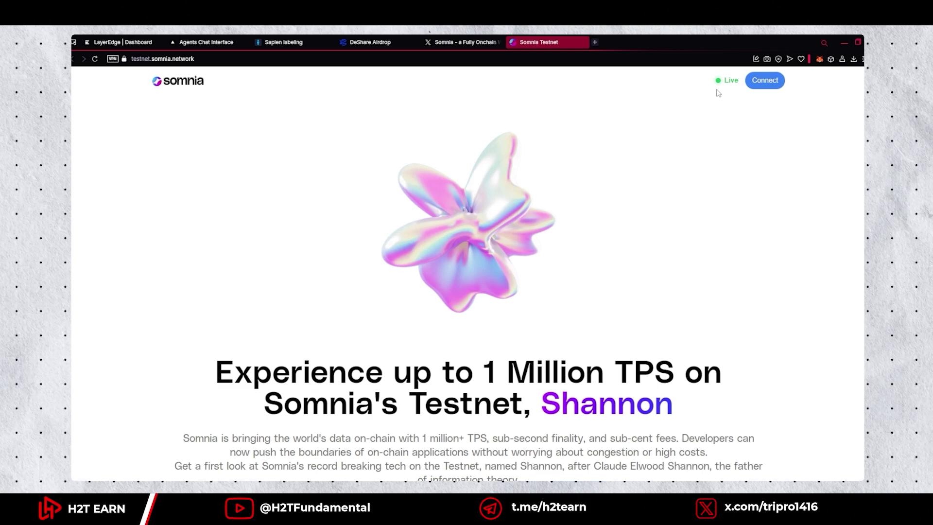
Step: Connect the OKX wallet to the testnet site and add the Somnia Testnet network
{"action": "left_click", "coordinate": [765, 81]}
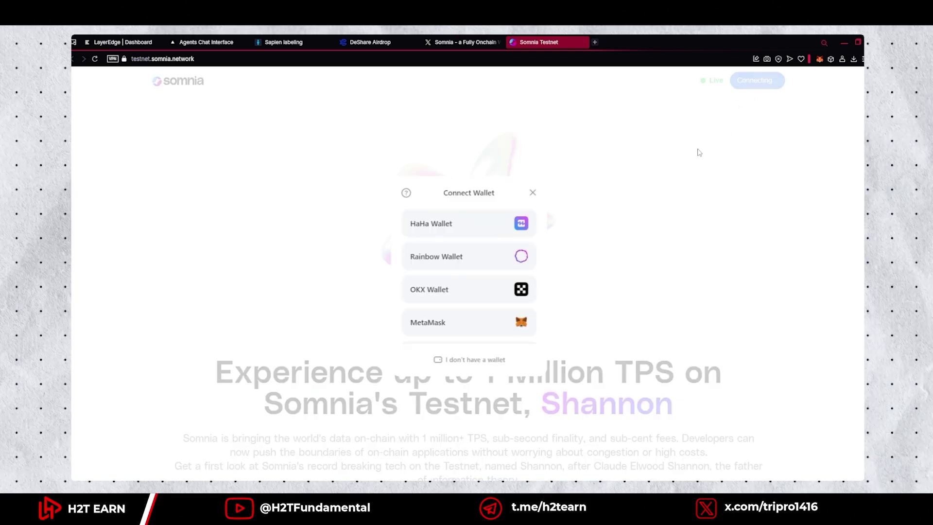
{"action": "left_click", "coordinate": [438, 289]}
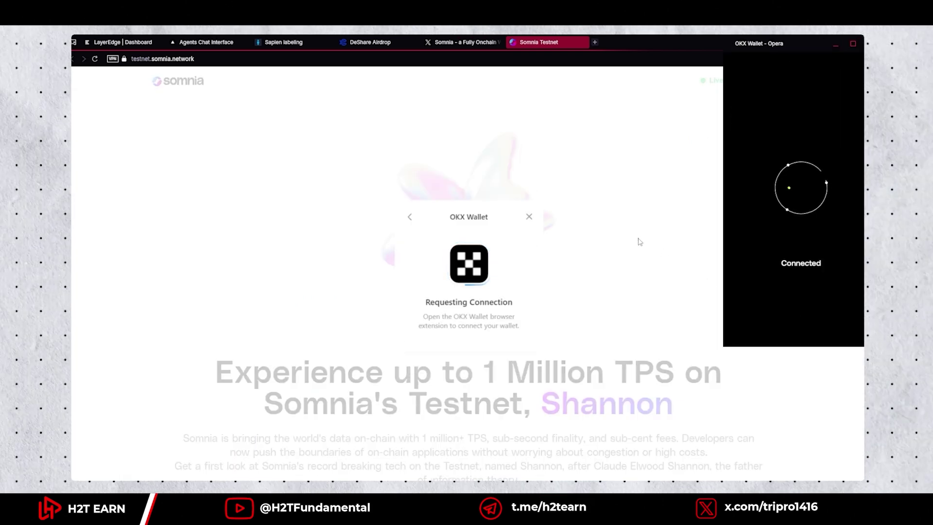
{"action": "scroll", "coordinate": [728, 240], "scroll_direction": "down", "scroll_amount": 3}
{"action": "scroll", "coordinate": [791, 237], "scroll_direction": "down", "scroll_amount": 2}
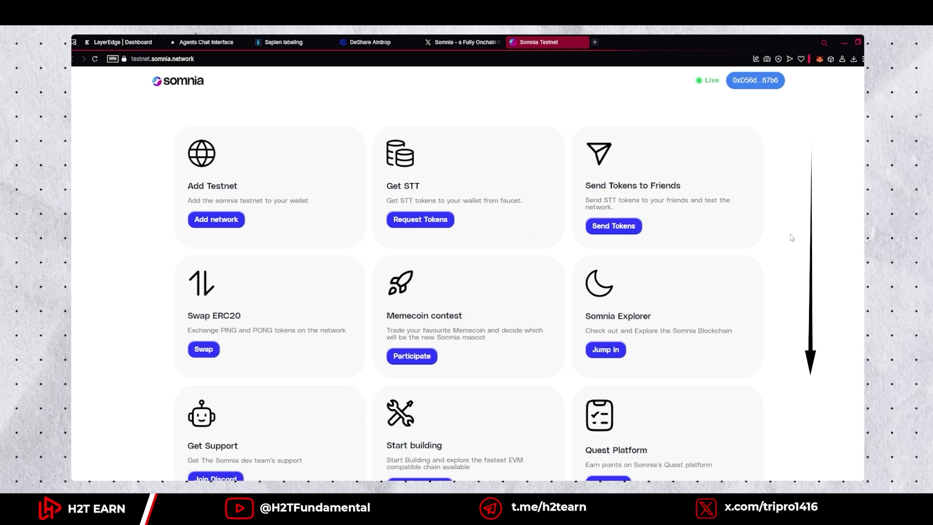
{"action": "scroll", "coordinate": [789, 248], "scroll_direction": "down", "scroll_amount": 1}
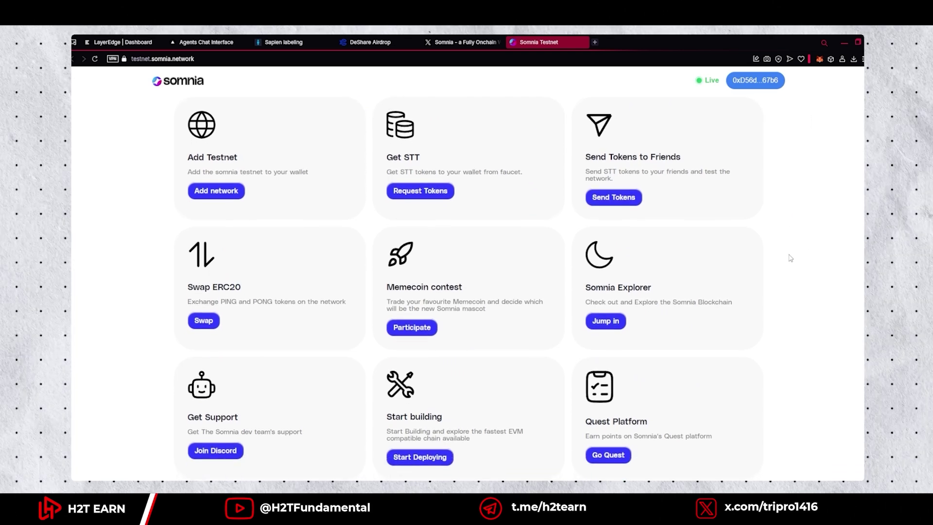
{"action": "left_click", "coordinate": [216, 191]}
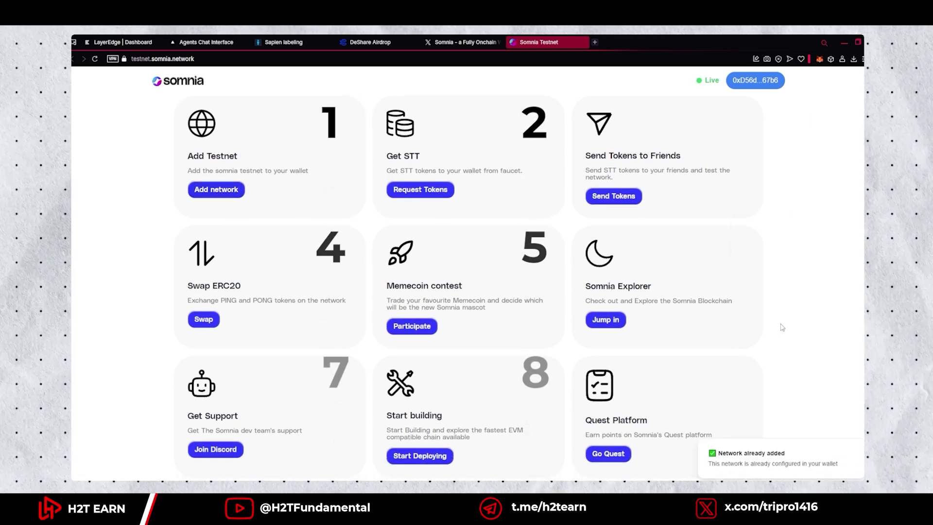
Step: Request STT tokens from the faucet and check the wallet's STT balance
{"action": "left_click", "coordinate": [420, 189]}
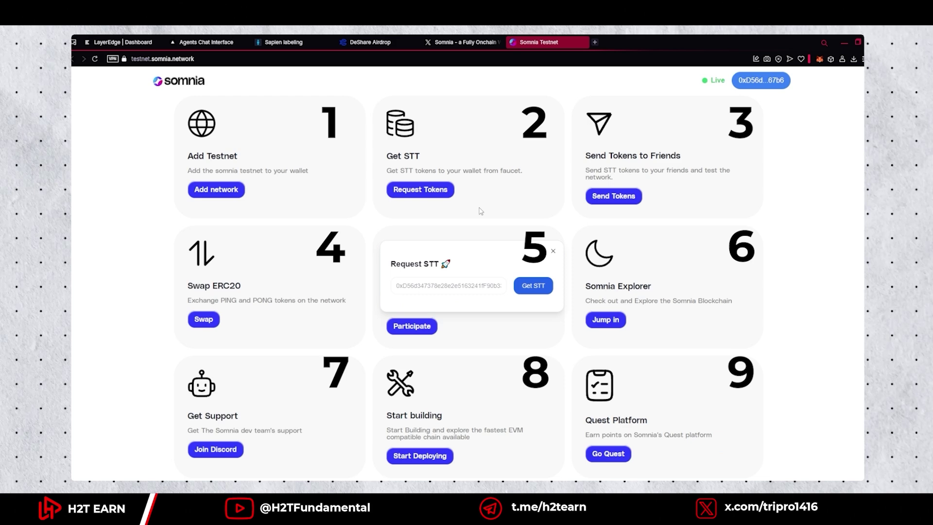
{"action": "left_click", "coordinate": [529, 286]}
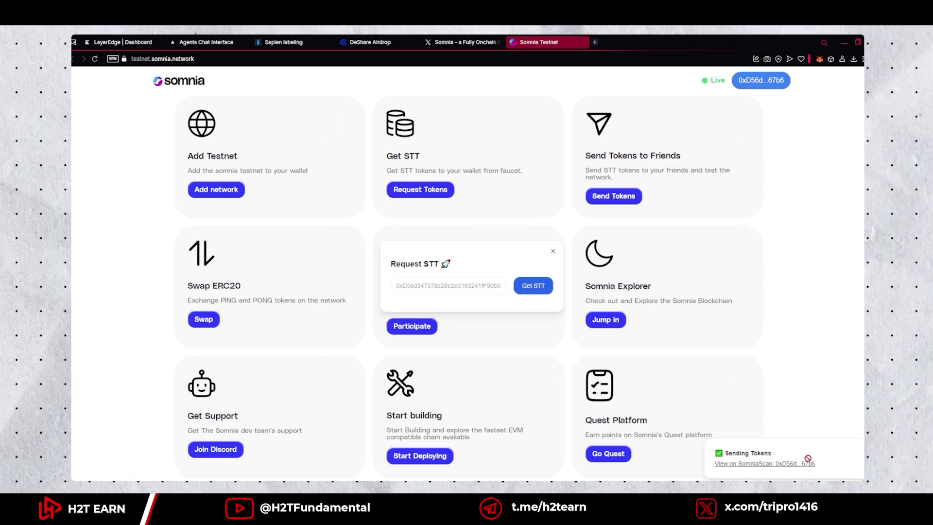
{"action": "left_click", "coordinate": [554, 252]}
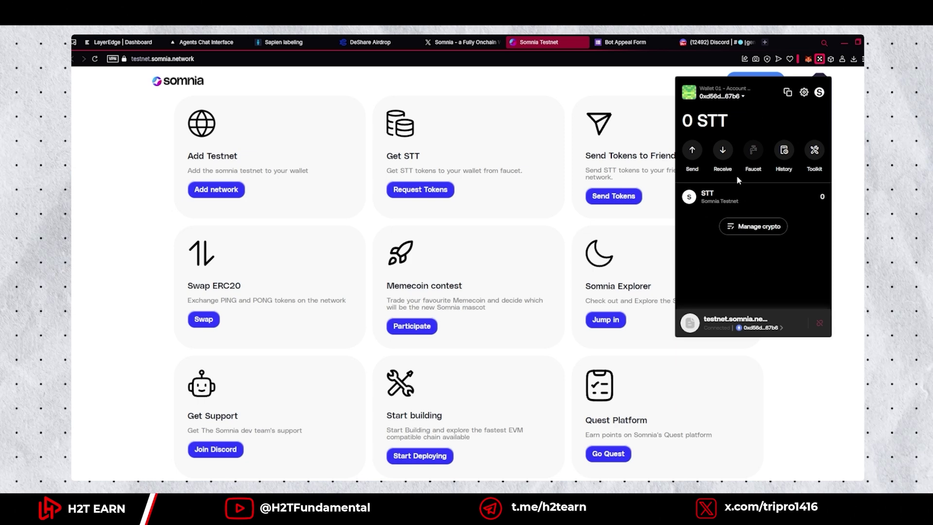
{"action": "mouse_move", "coordinate": [753, 151]}
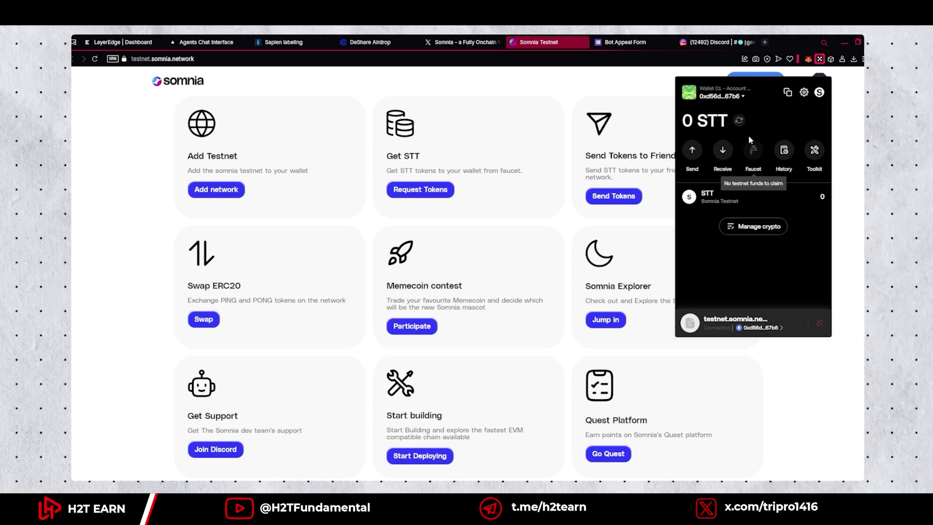
Step: Fill the Bot Appeal Form with the copied wallet address, Discord ID and a proof note
{"action": "left_click", "coordinate": [787, 92]}
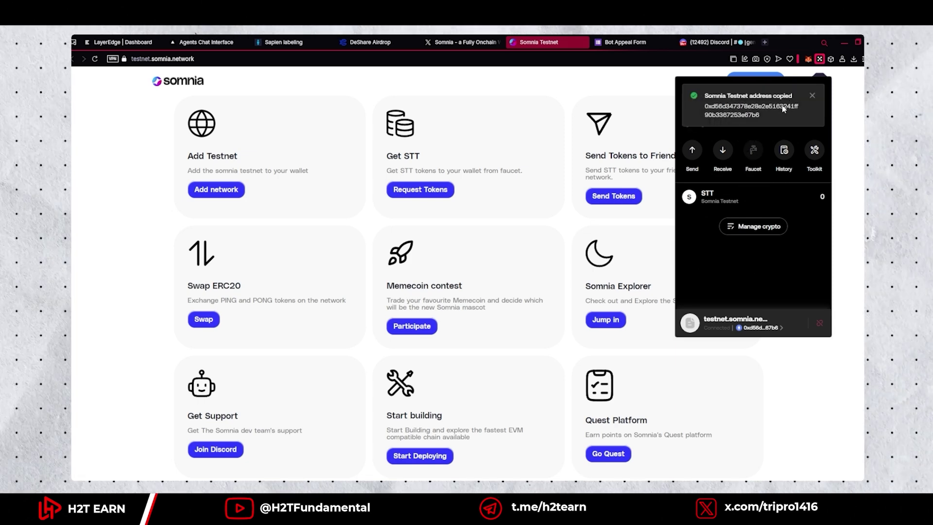
{"action": "left_click", "coordinate": [624, 42]}
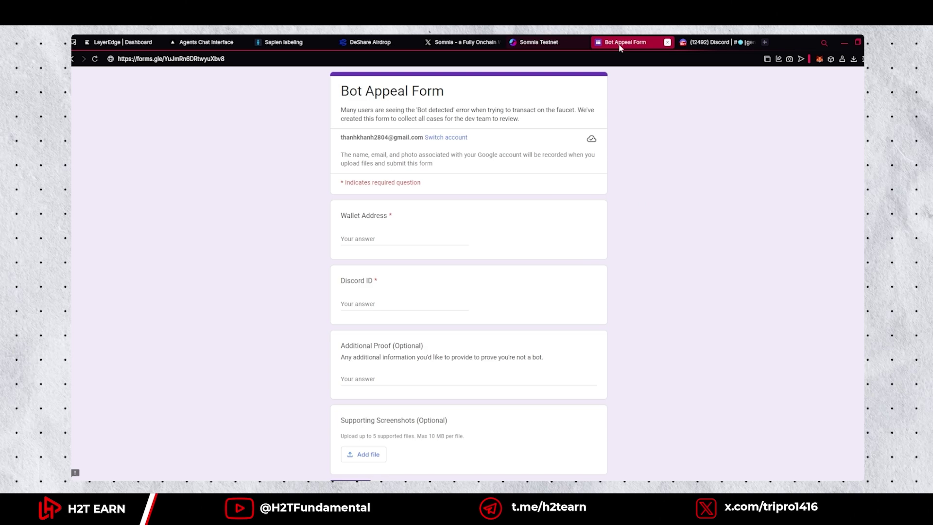
{"action": "left_click", "coordinate": [410, 236]}
{"action": "key", "text": "ctrl+v"}
{"action": "left_click", "coordinate": [446, 306]}
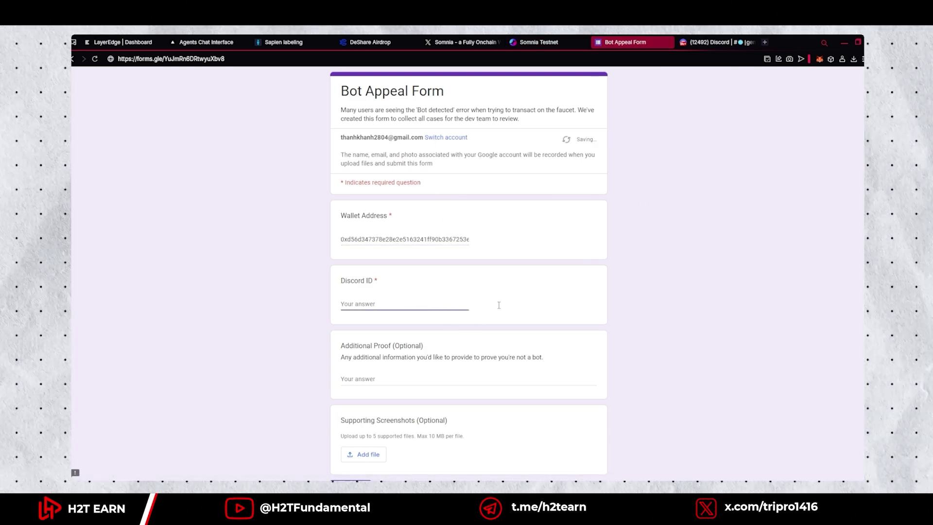
{"action": "type", "text": "aokiji3325"}
{"action": "scroll", "coordinate": [402, 296], "scroll_direction": "down", "scroll_amount": 2}
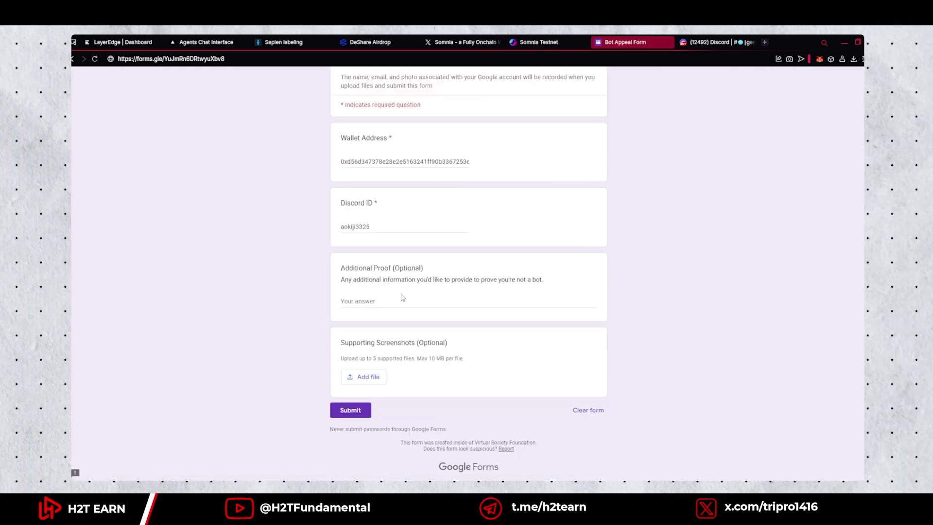
{"action": "left_click", "coordinate": [419, 300]}
{"action": "type", "text": "I got $5"}
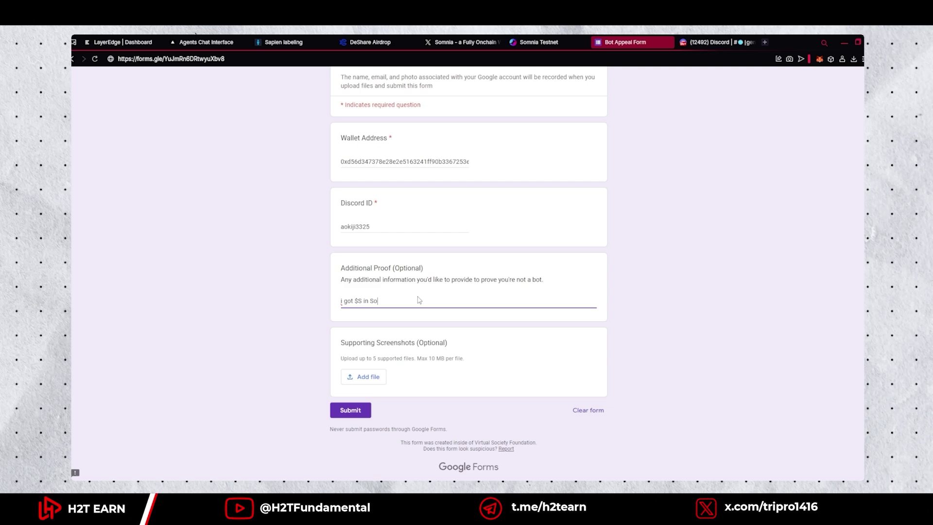
{"action": "type", "text": "nnet"}
{"action": "key", "text": "ctrl+a"}
{"action": "type", "text": "pre"}
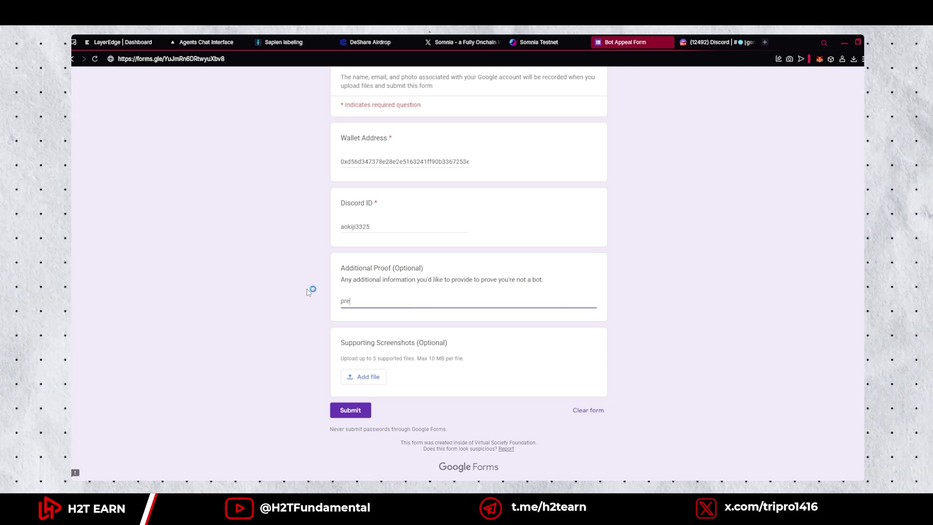
{"action": "type", "text": "tty sure i got tnx history"}
Step: Capture a screenshot of the wallet's holdings across all networks
{"action": "left_click", "coordinate": [830, 58]}
{"action": "left_click", "coordinate": [736, 223]}
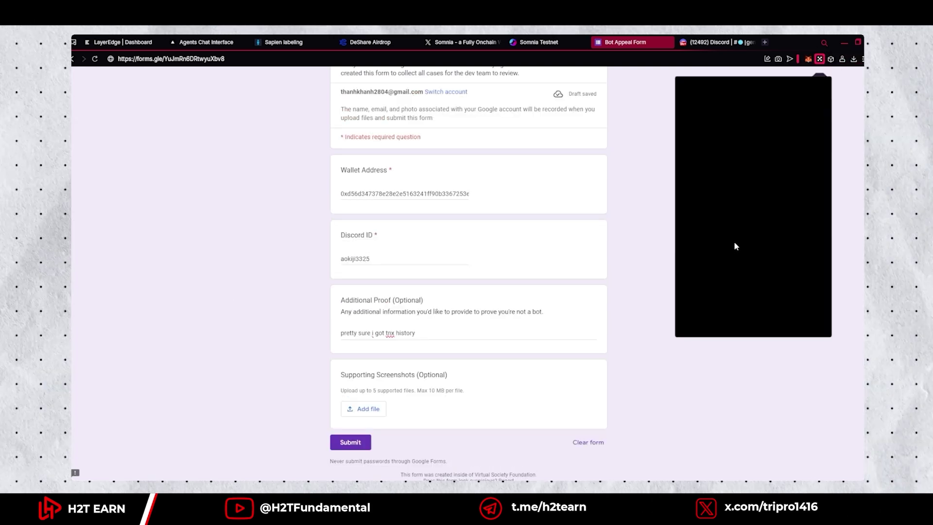
{"action": "left_click", "coordinate": [819, 92]}
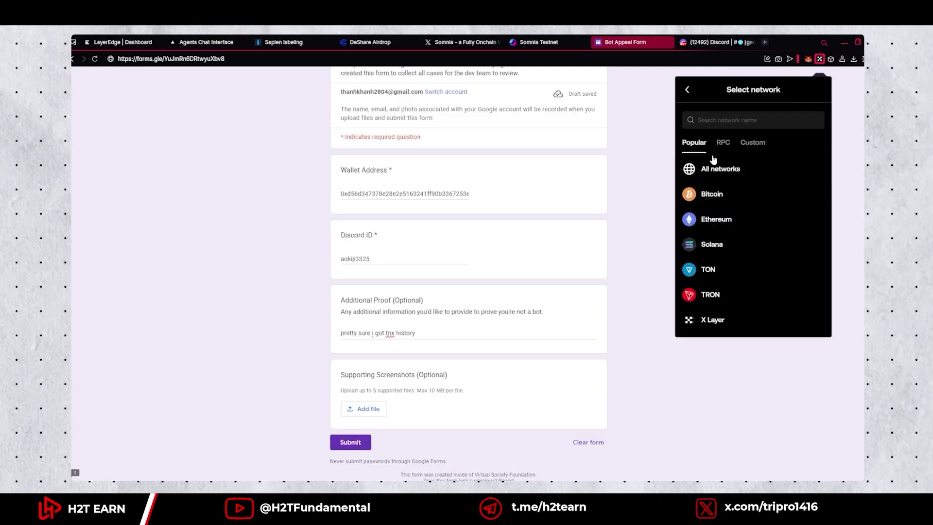
{"action": "left_click", "coordinate": [750, 171]}
{"action": "key", "text": "shift+super+s"}
{"action": "left_click_drag", "start_coordinate": [677, 75], "coordinate": [831, 334]}
Step: Attach the wallet screenshot and submit the appeal form
{"action": "left_click", "coordinate": [362, 409]}
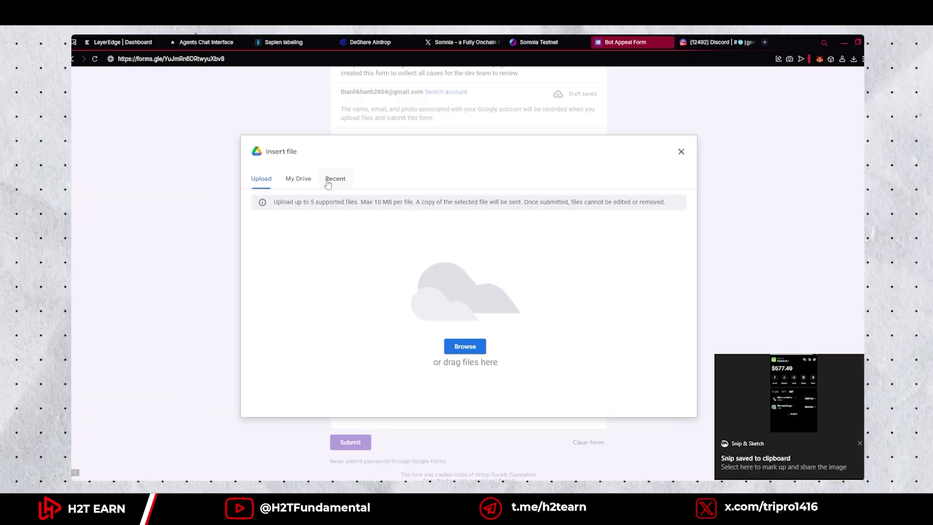
{"action": "left_click", "coordinate": [465, 347]}
{"action": "left_click", "coordinate": [483, 400]}
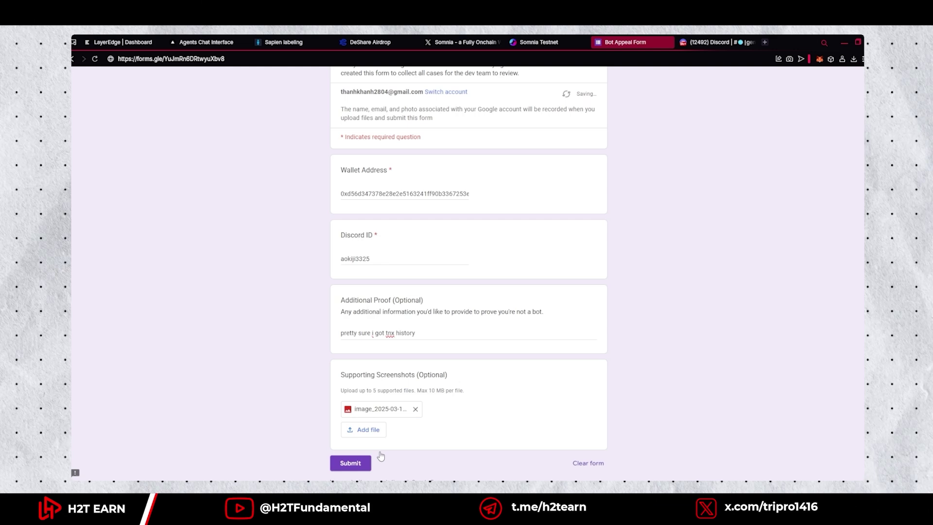
{"action": "left_click", "coordinate": [359, 463]}
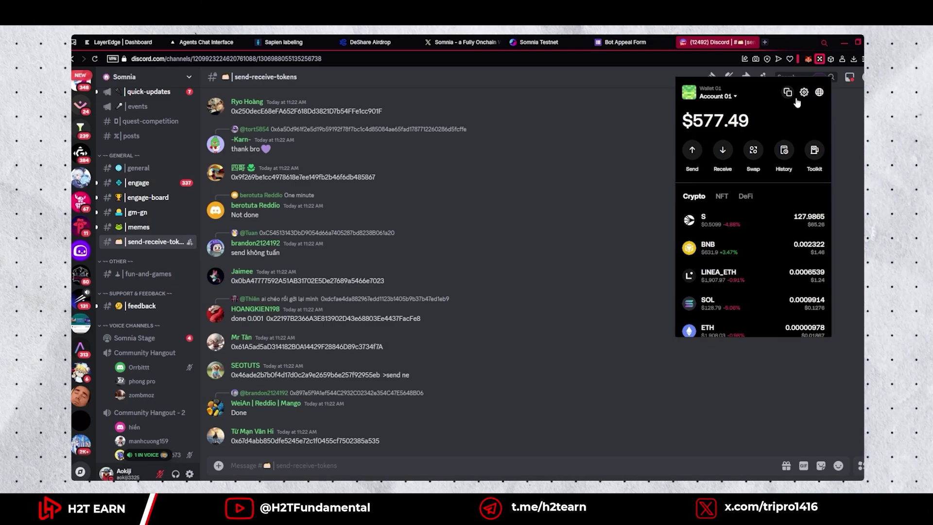
Step: Post the copied wallet address as a message in the send-receive-tokens channel
{"action": "left_click", "coordinate": [803, 101]}
{"action": "left_click", "coordinate": [818, 215]}
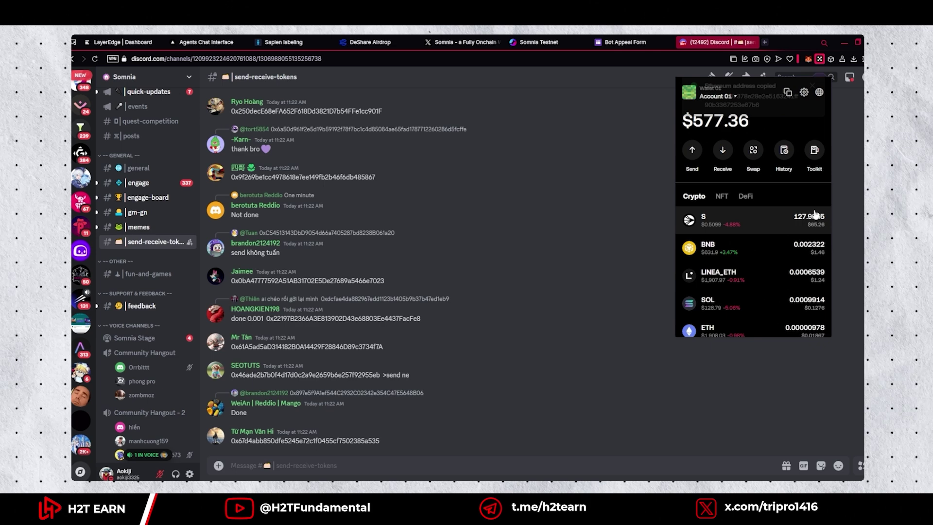
{"action": "left_click", "coordinate": [293, 460]}
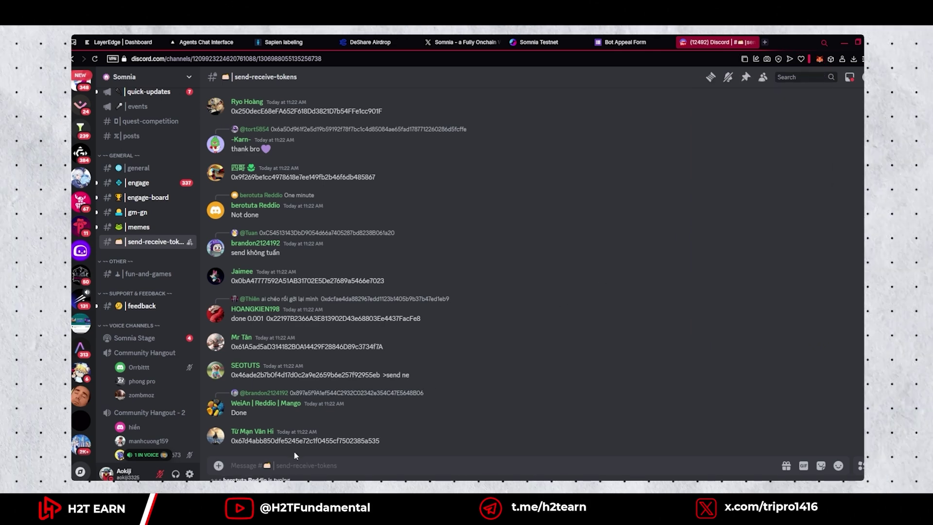
{"action": "key", "text": "ctrl+v"}
{"action": "key", "text": "Return"}
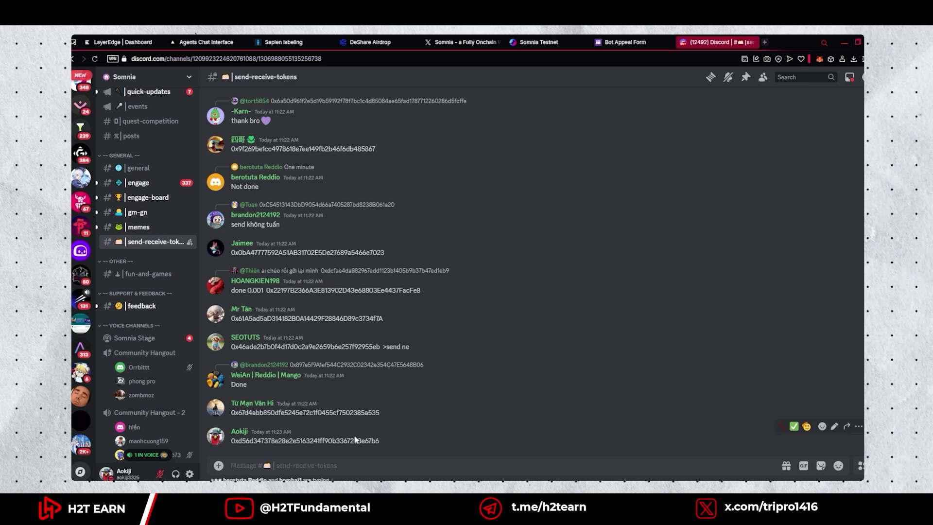
{"action": "left_click", "coordinate": [831, 59]}
{"action": "left_click", "coordinate": [593, 259]}
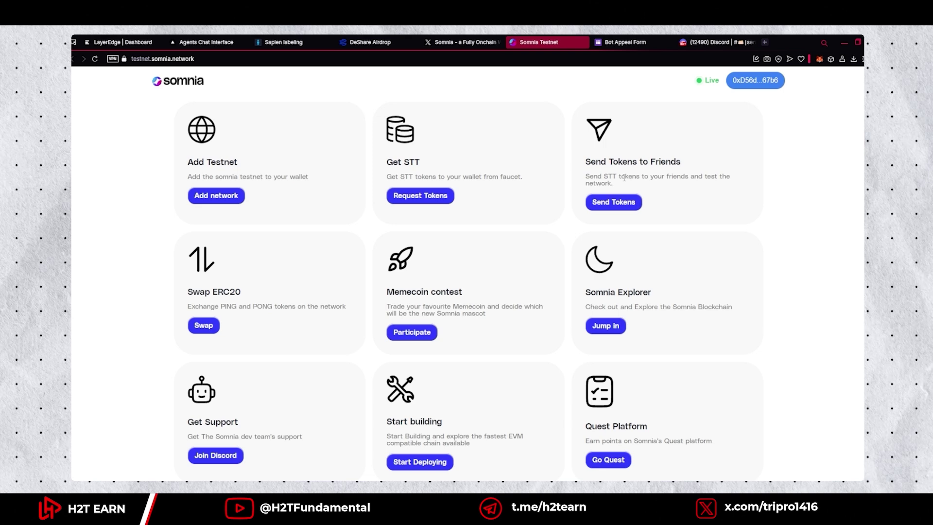
Step: Send 0.001 STT to a random recipient address and approve the transfer in the wallet
{"action": "left_click", "coordinate": [592, 201]}
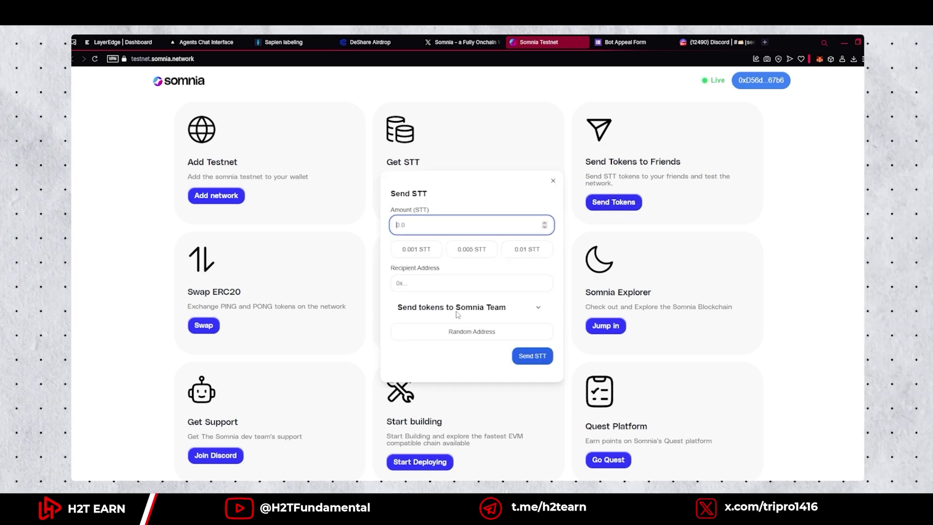
{"action": "left_click", "coordinate": [436, 283]}
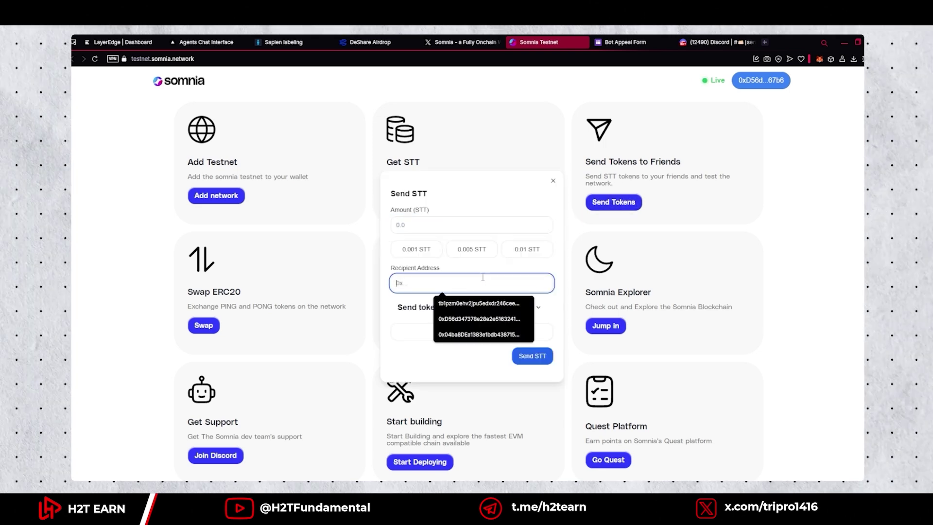
{"action": "key", "text": "Escape"}
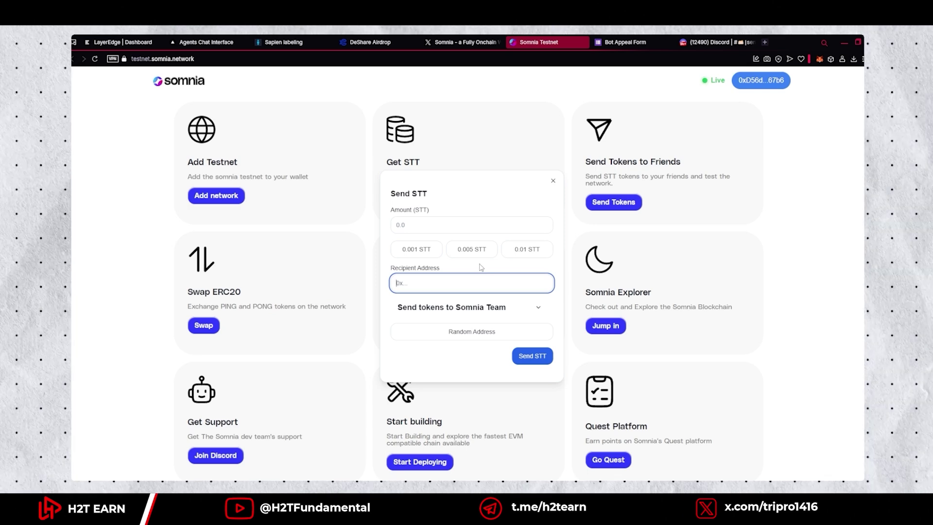
{"action": "left_click", "coordinate": [413, 249]}
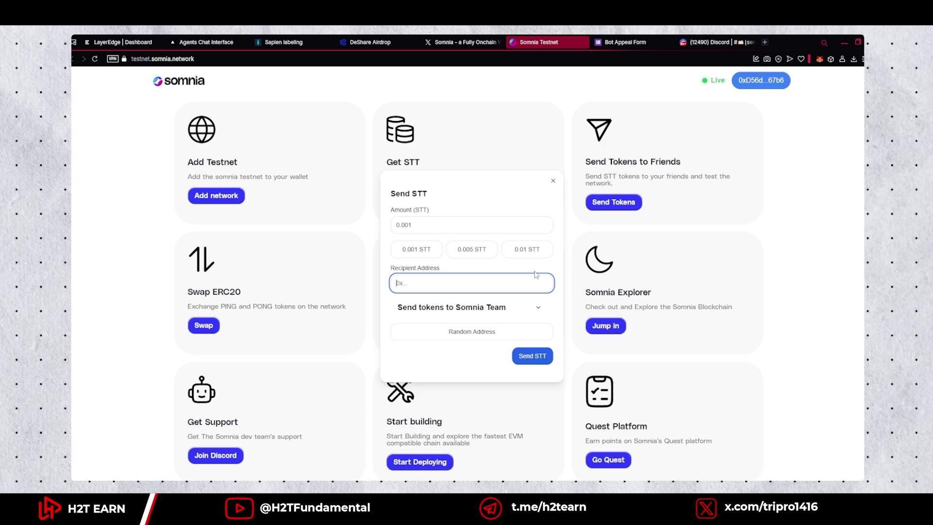
{"action": "left_click", "coordinate": [474, 333]}
{"action": "left_click", "coordinate": [532, 356]}
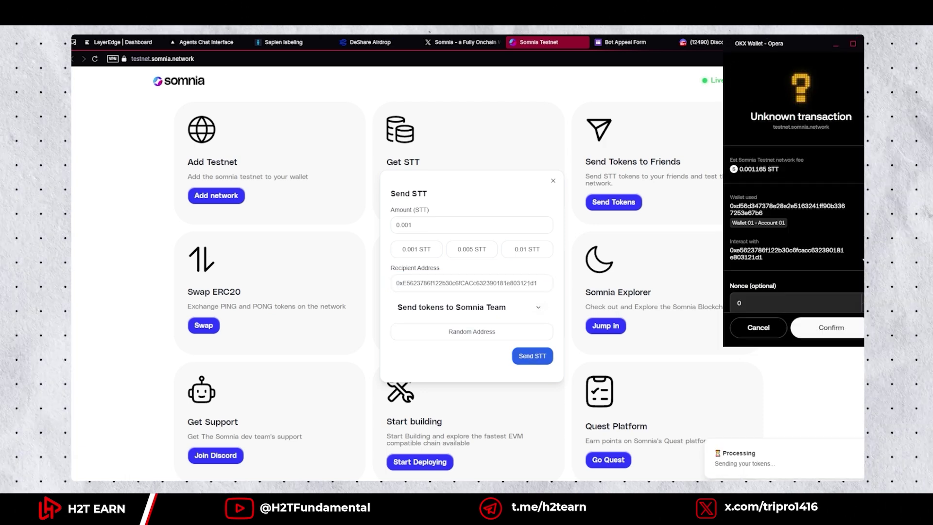
{"action": "left_click", "coordinate": [838, 329]}
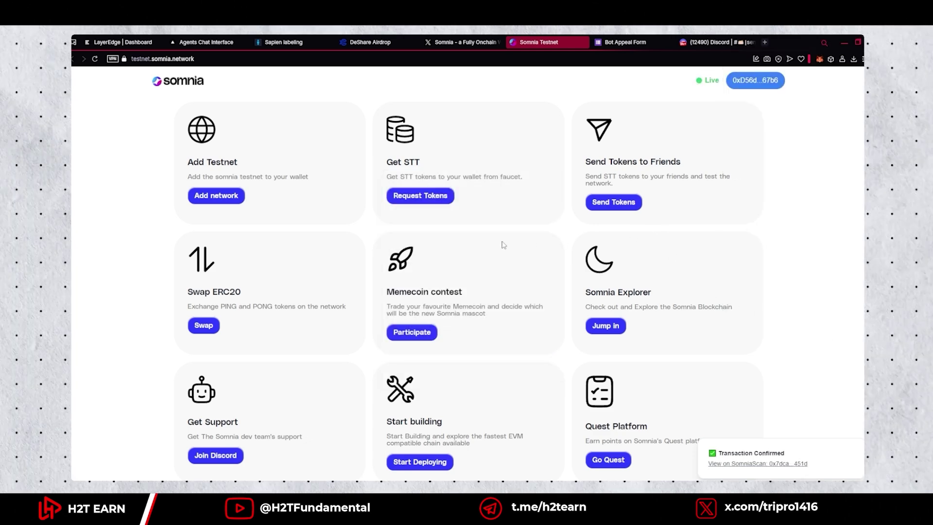
Step: Mint free PING tokens on the PING/PONG swap page
{"action": "left_click", "coordinate": [210, 330]}
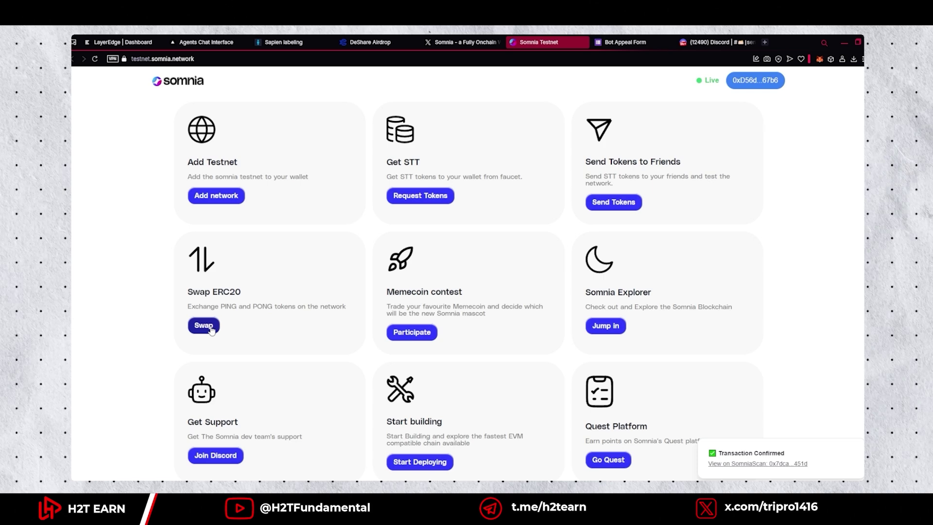
{"action": "left_click", "coordinate": [211, 329]}
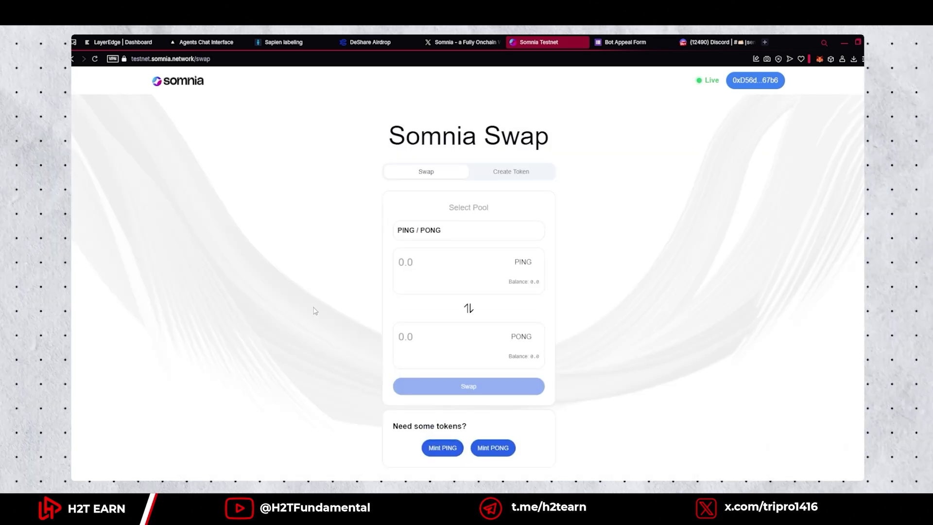
{"action": "left_click", "coordinate": [443, 448]}
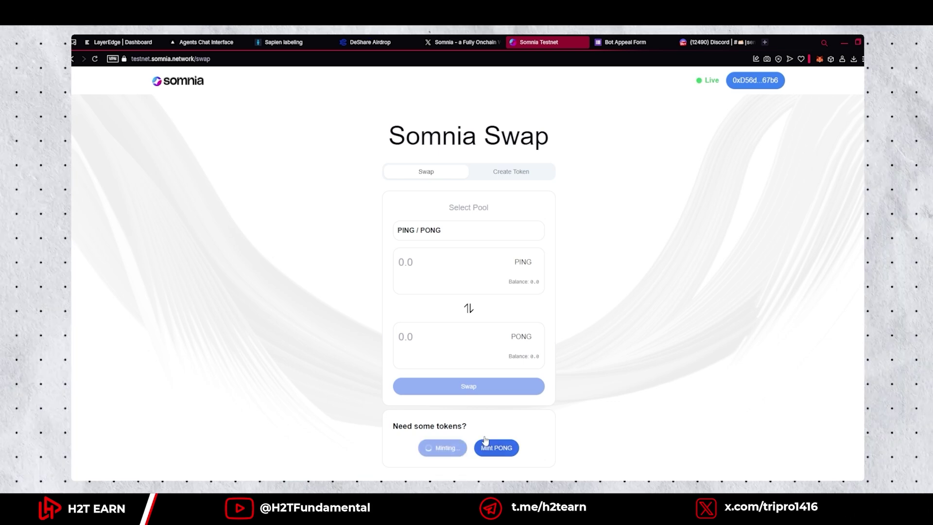
{"action": "key", "text": "Return"}
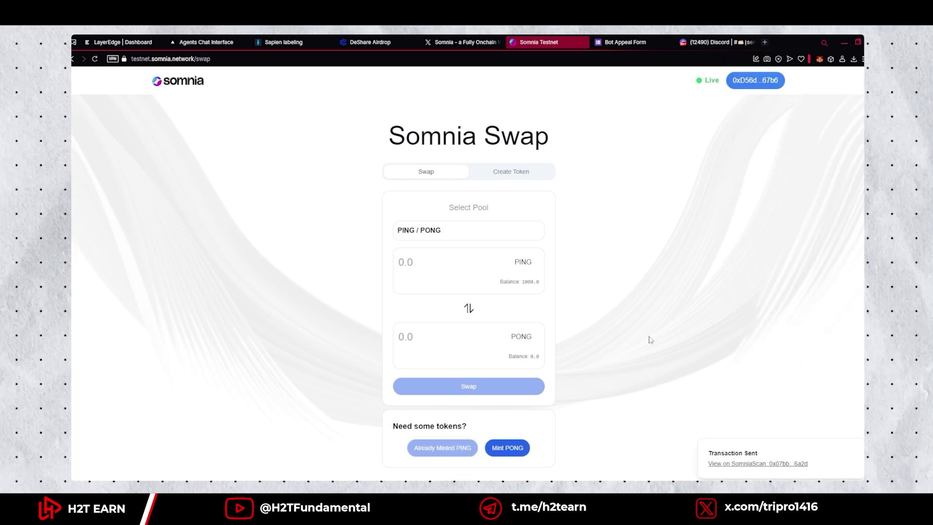
Step: Swap 500 PING for about 499.7 PONG and mint free PONG tokens
{"action": "left_click", "coordinate": [536, 279]}
{"action": "type", "text": "500"}
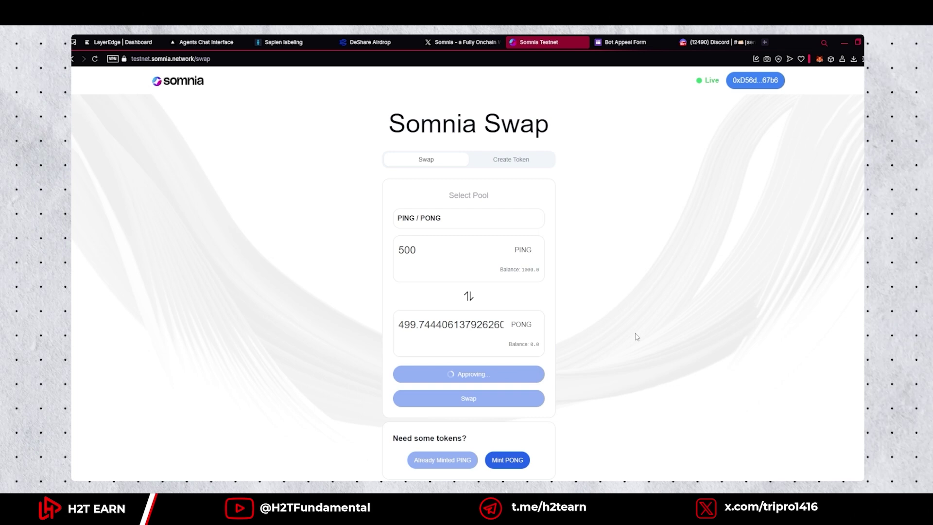
{"action": "left_click", "coordinate": [829, 335]}
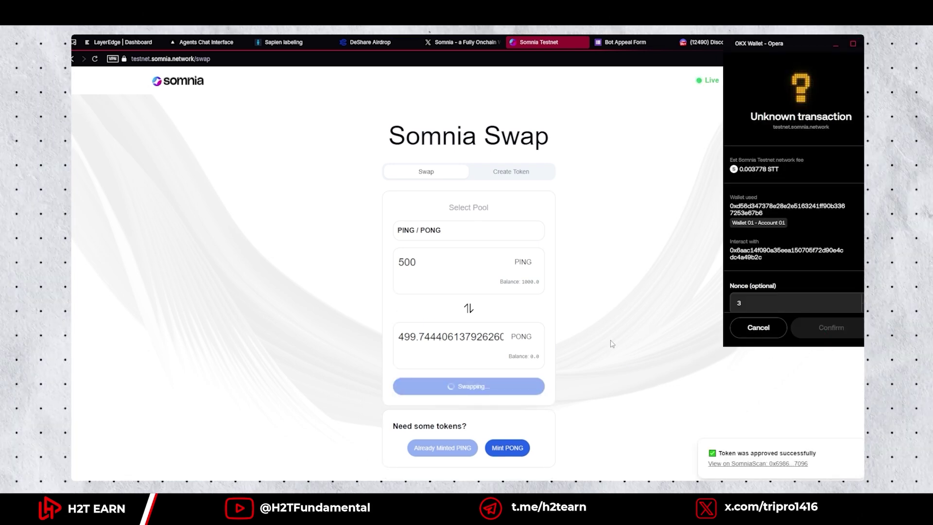
{"action": "left_click", "coordinate": [521, 446]}
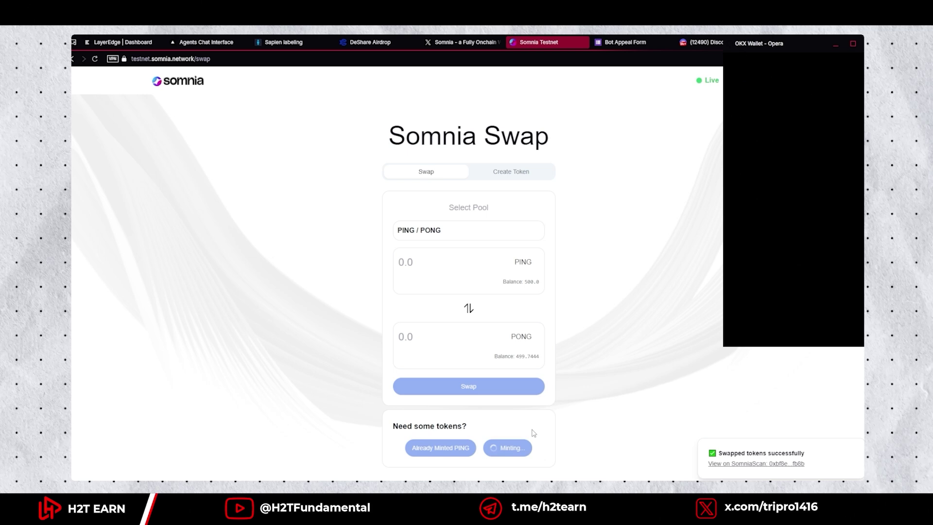
{"action": "key", "text": "Return"}
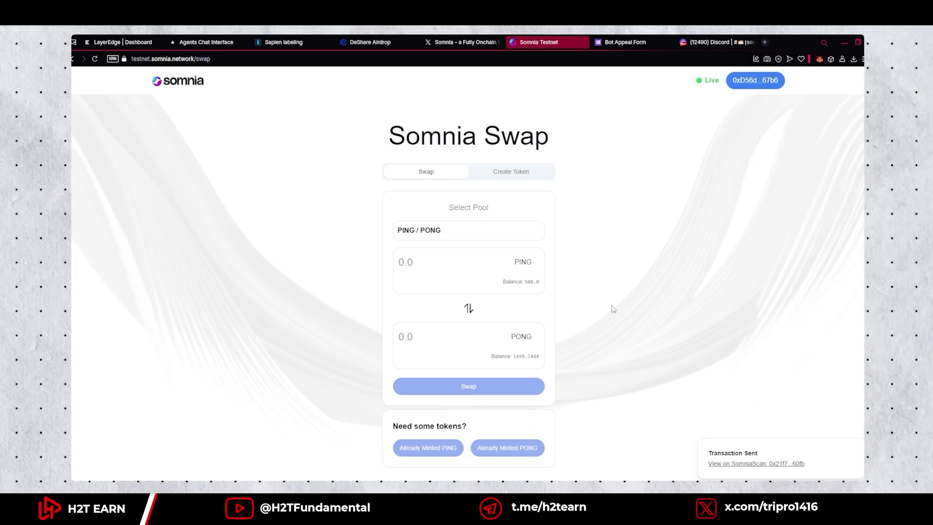
{"action": "left_click", "coordinate": [519, 175]}
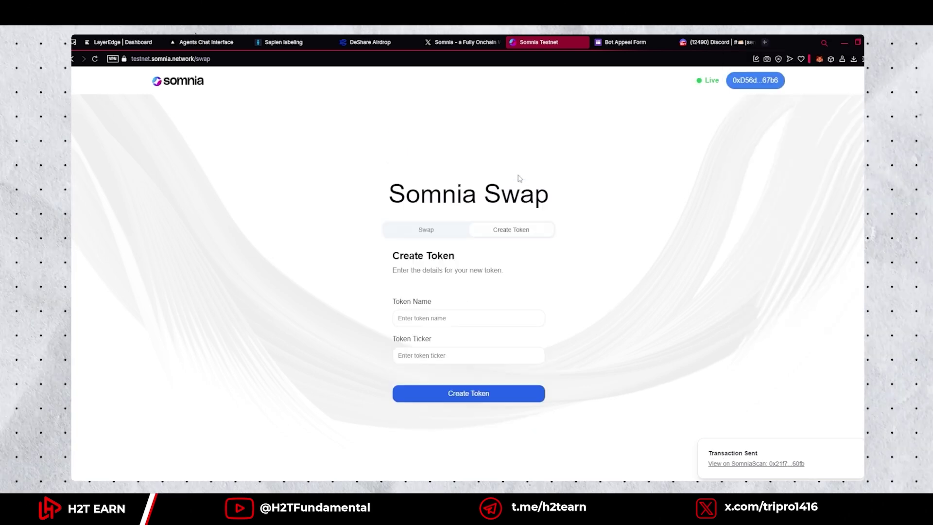
Step: Deploy a new token named H2T Earn with ticker H2T and return to the dashboard
{"action": "left_click", "coordinate": [524, 324]}
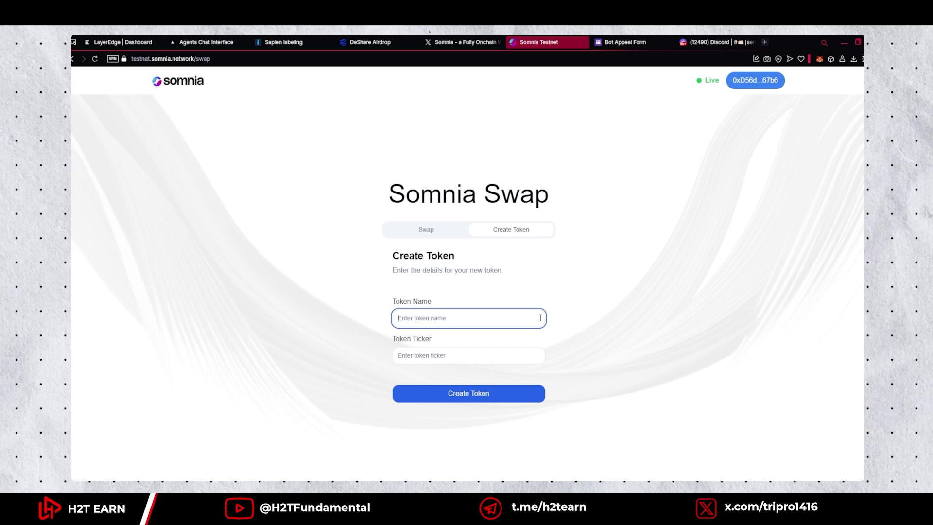
{"action": "type", "text": "H2T Earn"}
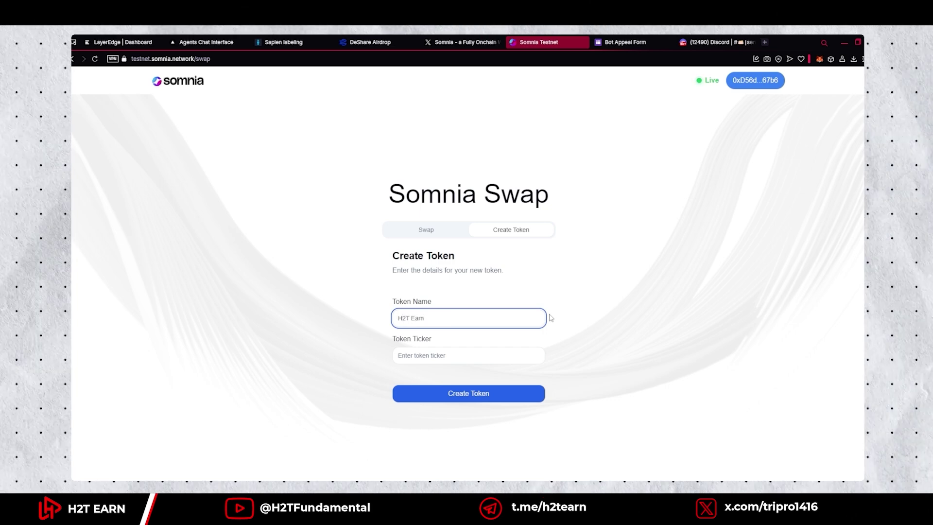
{"action": "key", "text": "Tab"}
{"action": "type", "text": "H2"}
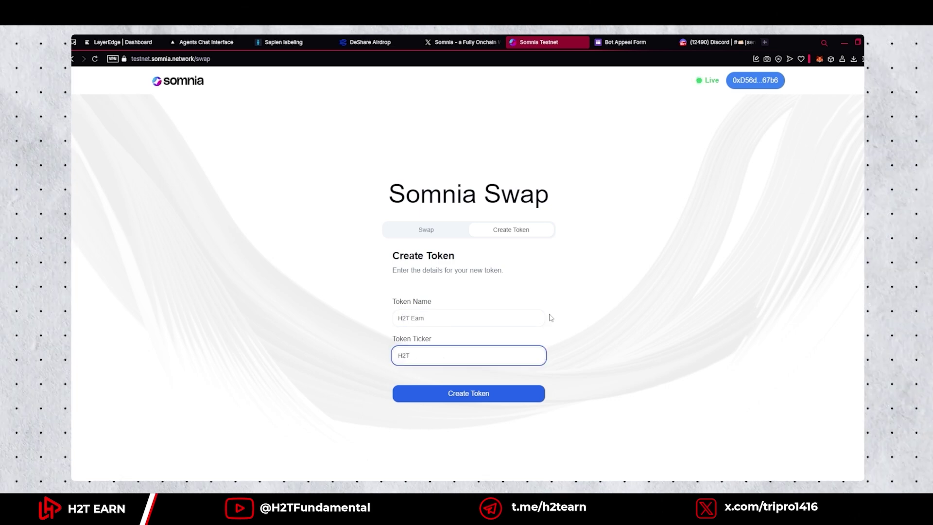
{"action": "left_click", "coordinate": [648, 324]}
{"action": "left_click", "coordinate": [506, 386]}
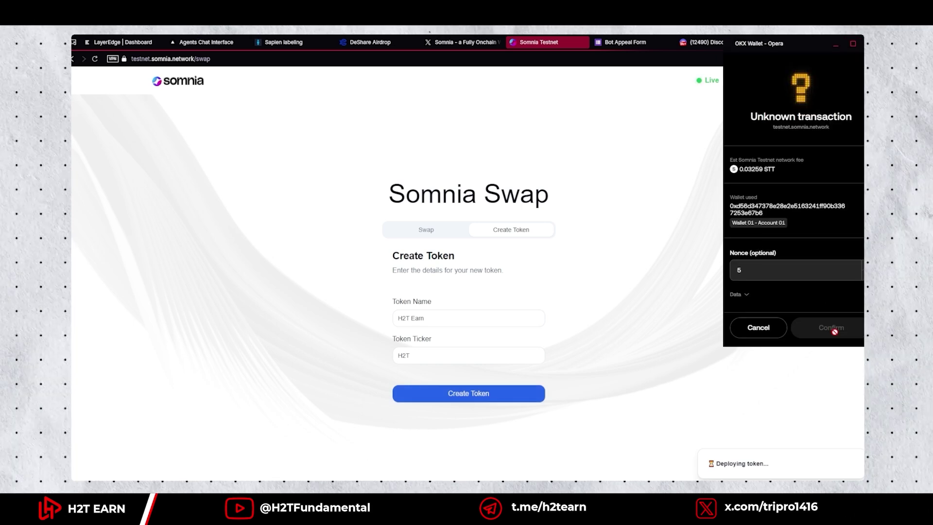
{"action": "left_click", "coordinate": [832, 328]}
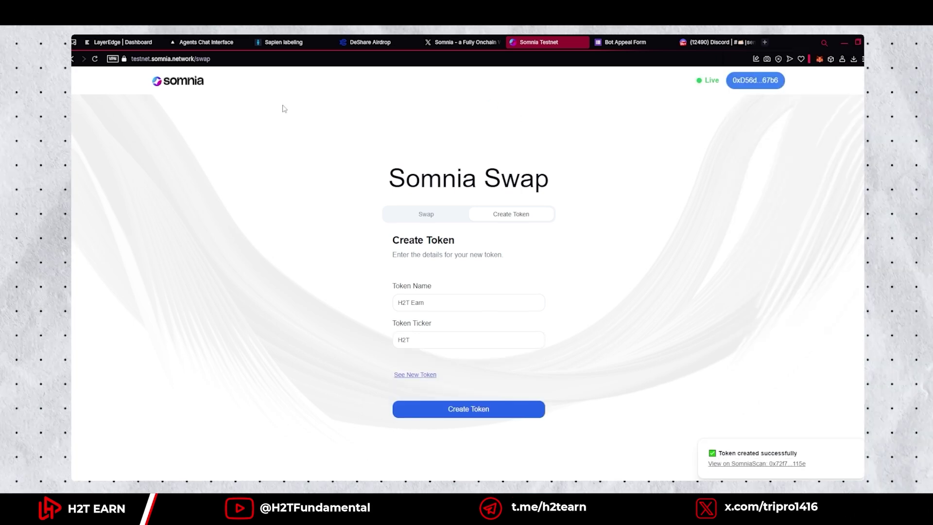
{"action": "key", "text": "alt+Left"}
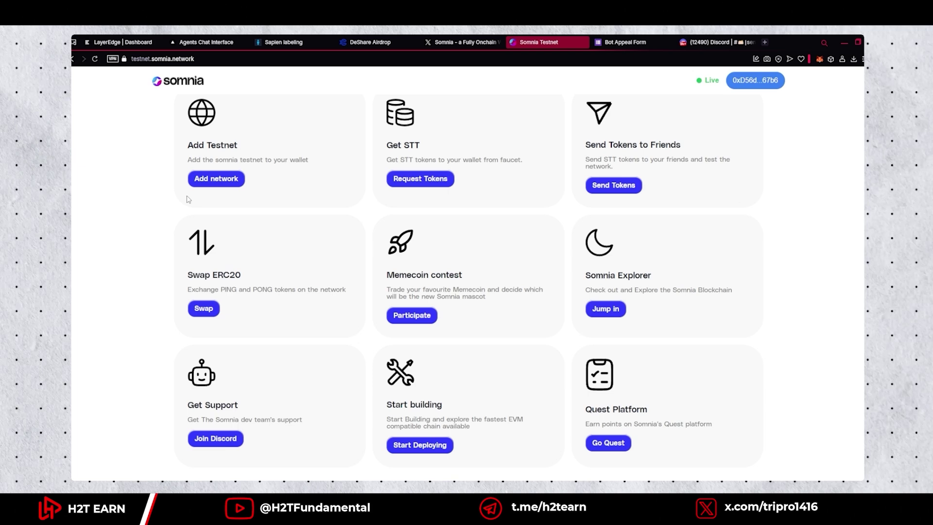
Step: Mint 1,000 sUSDT and place a 250 sUSDT buy order for the Somsom memecoin
{"action": "left_click", "coordinate": [412, 315]}
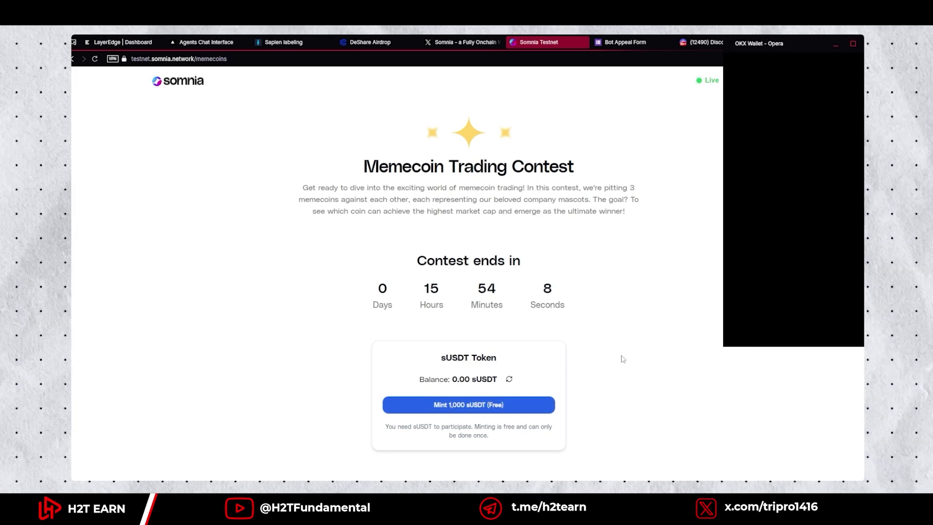
{"action": "key", "text": "Return"}
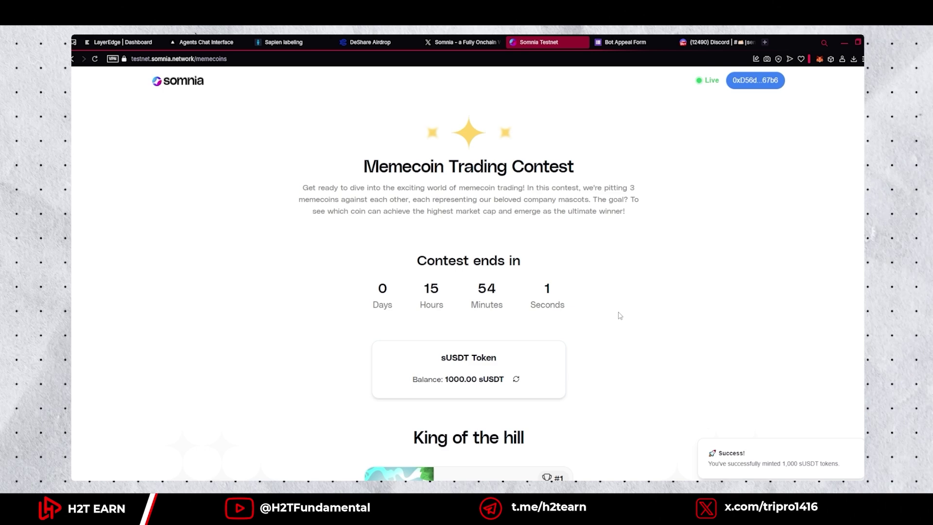
{"action": "scroll", "coordinate": [619, 315], "scroll_direction": "down", "scroll_amount": 3}
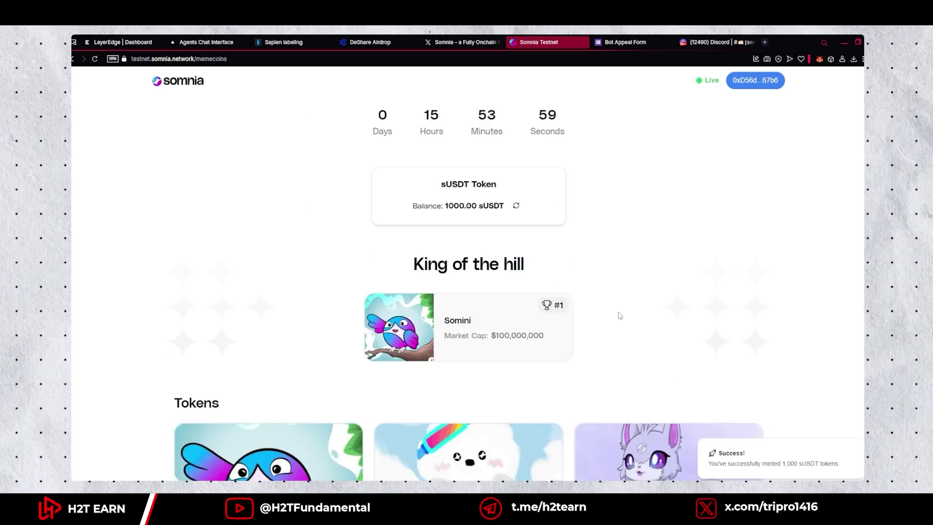
{"action": "scroll", "coordinate": [619, 314], "scroll_direction": "down", "scroll_amount": 3}
{"action": "scroll", "coordinate": [618, 311], "scroll_direction": "down", "scroll_amount": 3}
{"action": "left_click", "coordinate": [425, 265]}
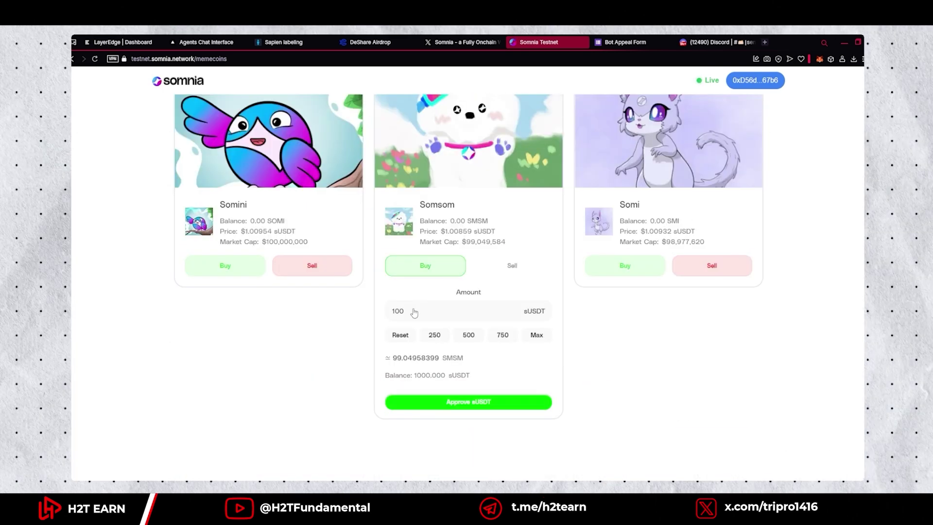
{"action": "type", "text": "250"}
{"action": "left_click", "coordinate": [459, 402]}
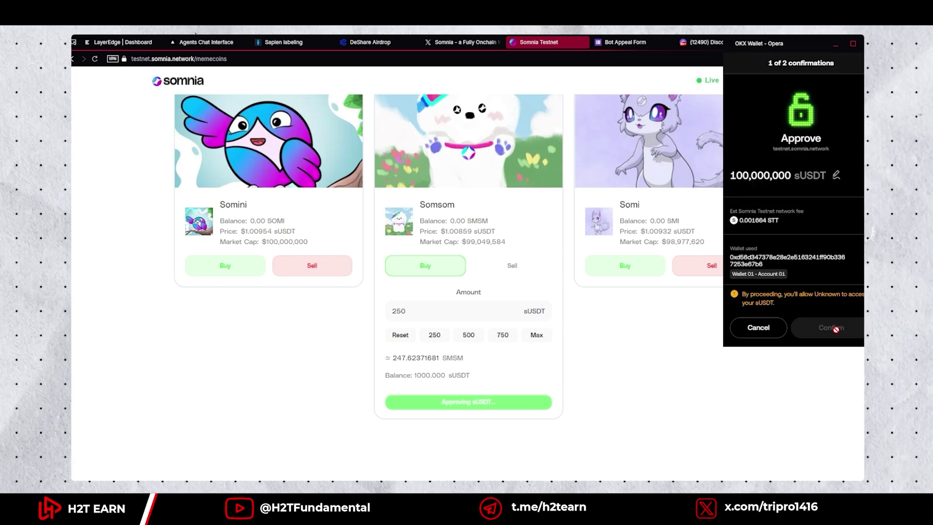
{"action": "left_click", "coordinate": [836, 331]}
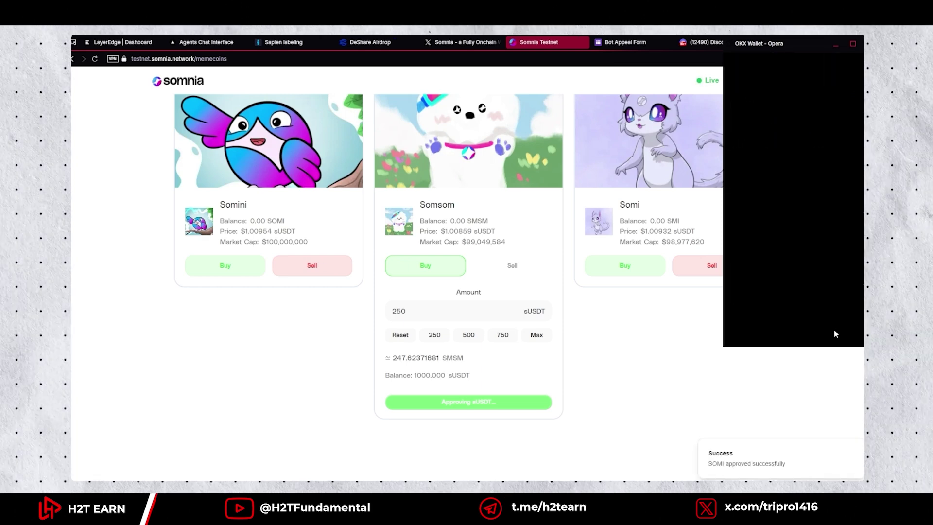
{"action": "left_click", "coordinate": [535, 401]}
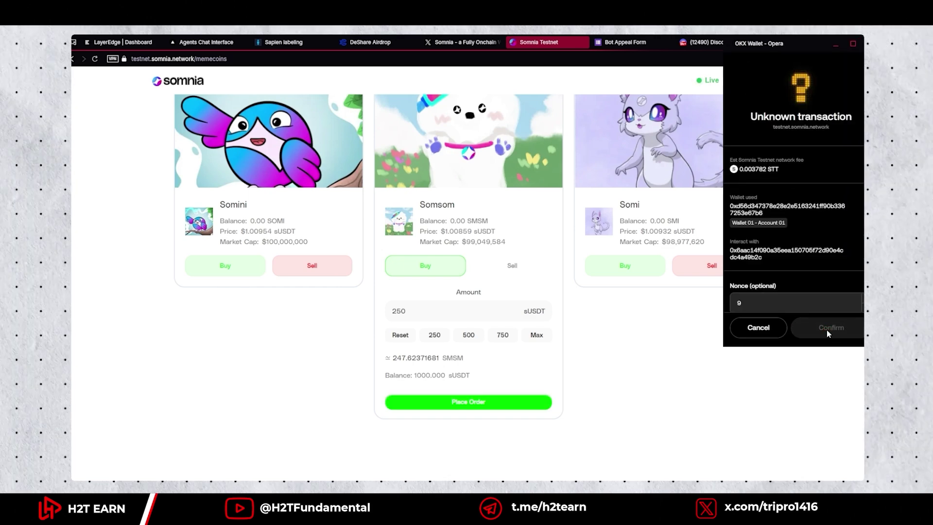
{"action": "left_click", "coordinate": [828, 330]}
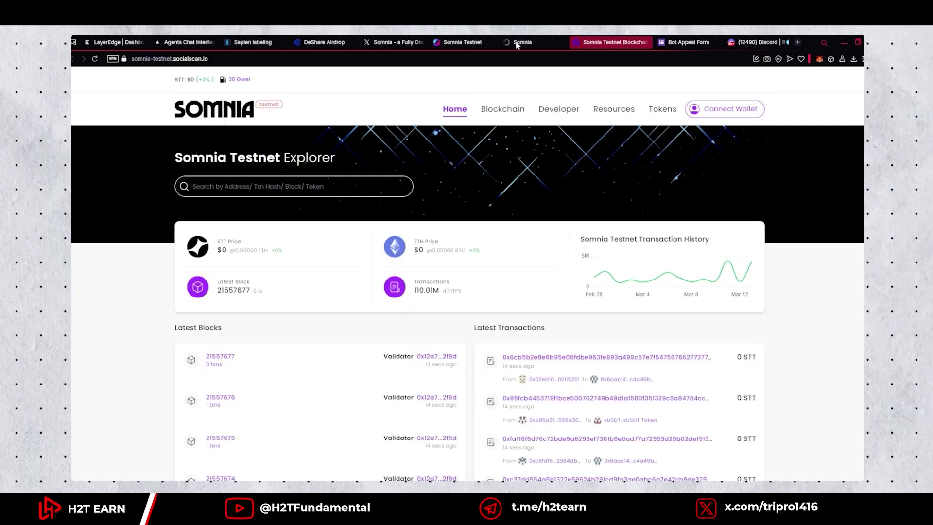
Step: Return from the block explorer to the Somnia Testnet feature page
{"action": "left_click", "coordinate": [473, 43]}
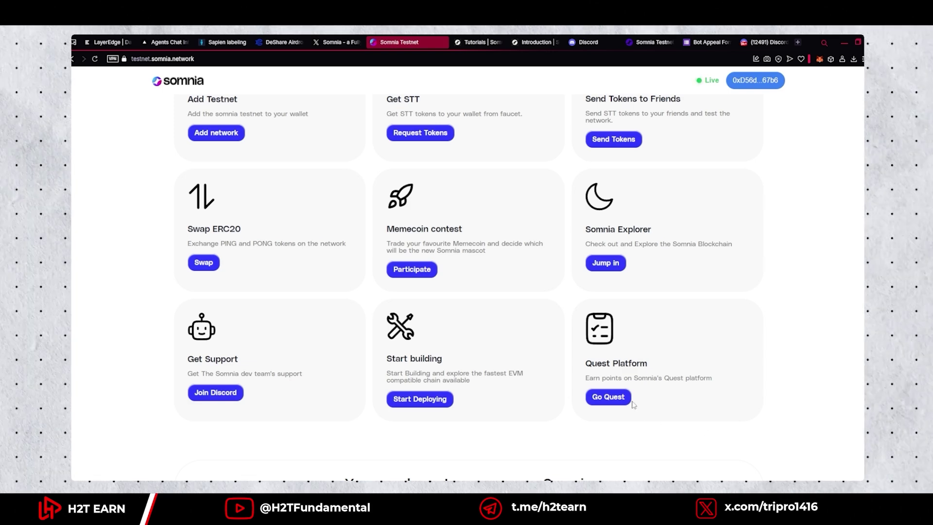
Step: Sign in to Somnia Quest with the OKX wallet and view the account's points page
{"action": "left_click", "coordinate": [612, 397]}
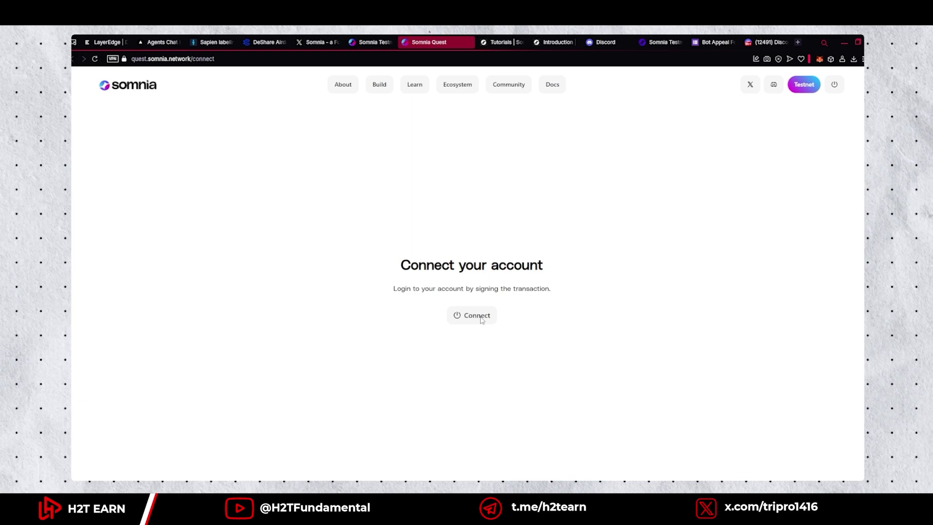
{"action": "left_click", "coordinate": [483, 318]}
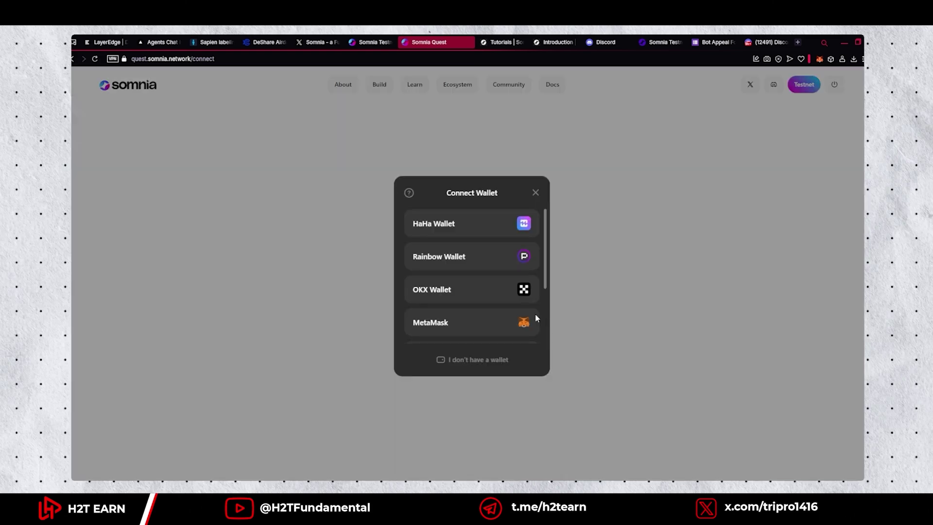
{"action": "left_click", "coordinate": [507, 299]}
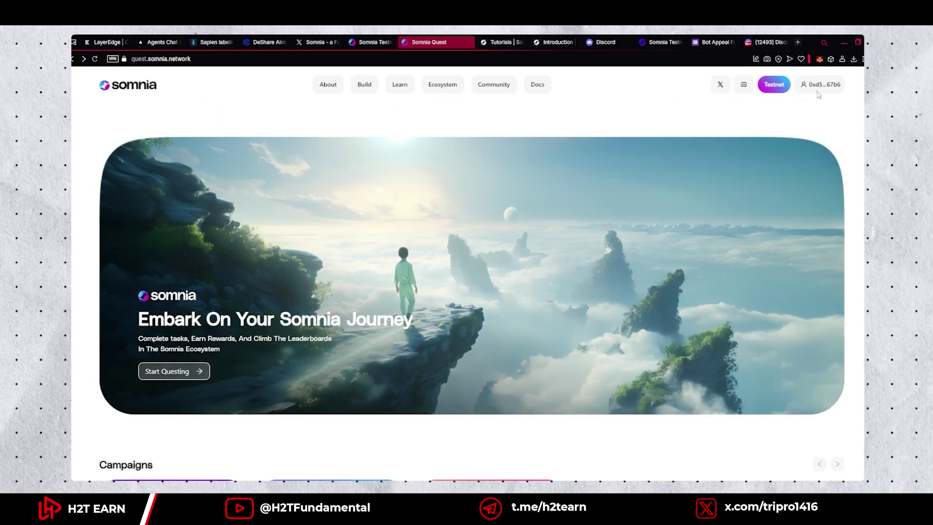
{"action": "left_click", "coordinate": [823, 85]}
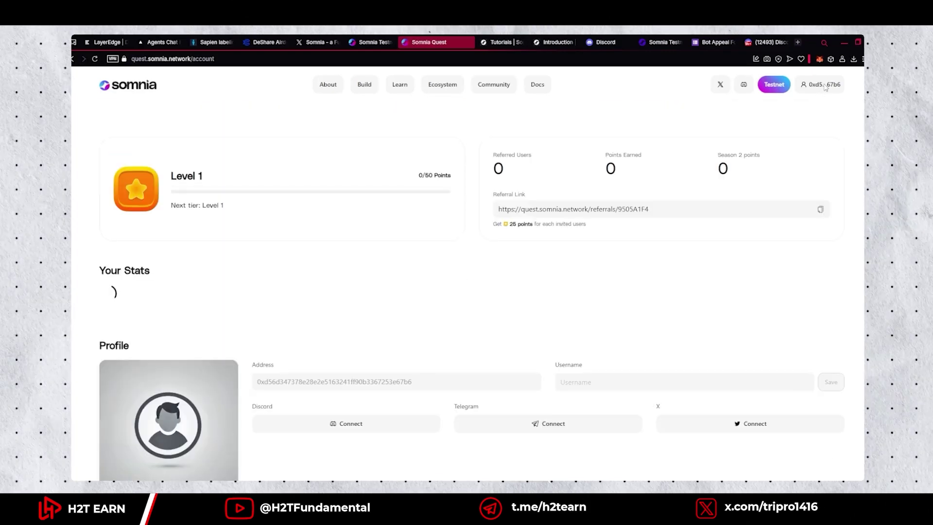
{"action": "scroll", "coordinate": [486, 394], "scroll_direction": "down", "scroll_amount": 2}
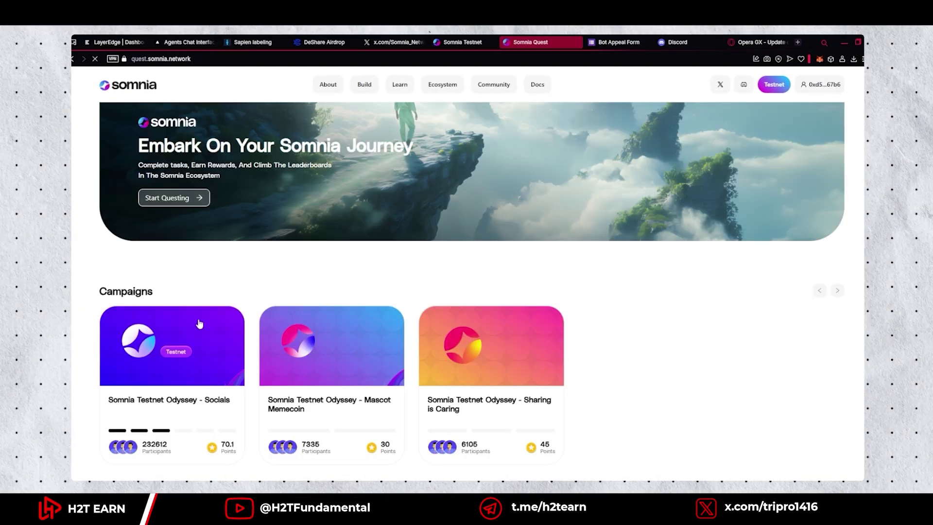
Step: Verify the Connect Telegram, Link Username, Connect Discord, Link Twitter and Follow on X quests
{"action": "left_click", "coordinate": [235, 323]}
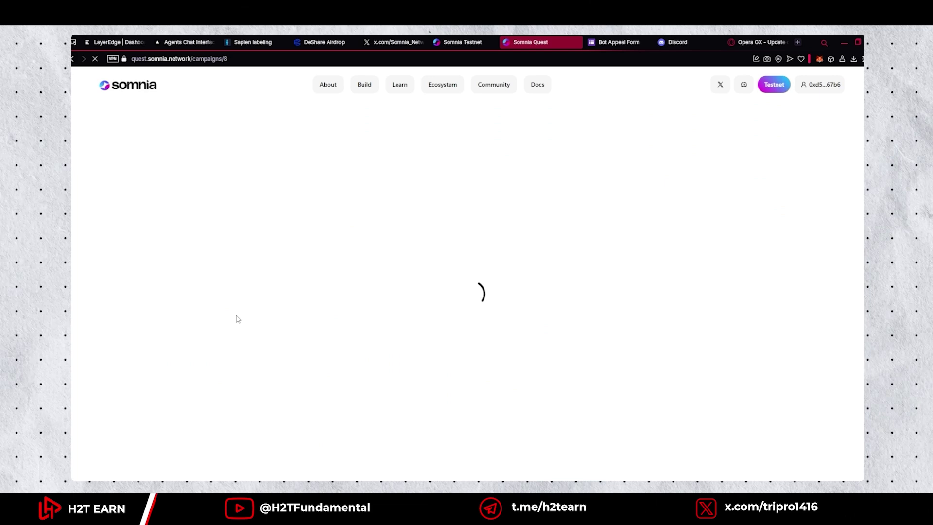
{"action": "scroll", "coordinate": [284, 250], "scroll_direction": "down", "scroll_amount": 3}
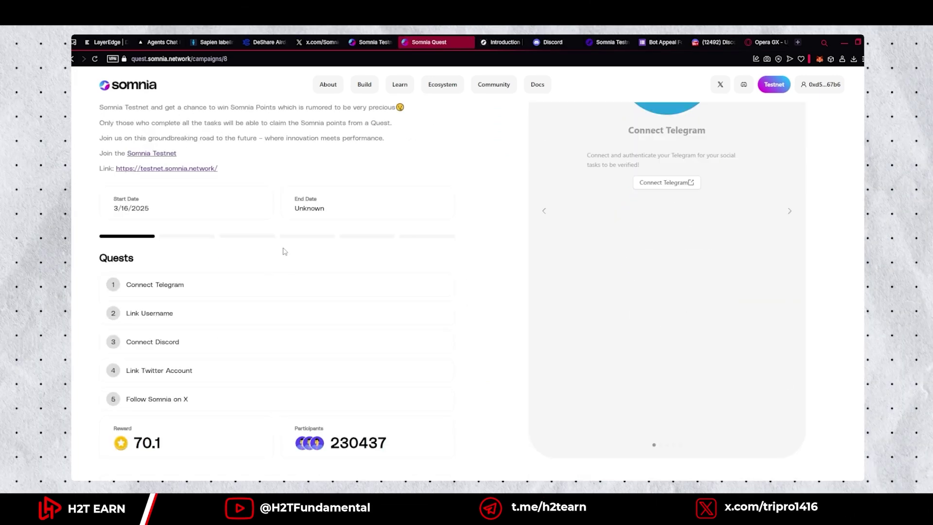
{"action": "scroll", "coordinate": [284, 250], "scroll_direction": "down", "scroll_amount": 2}
{"action": "scroll", "coordinate": [284, 250], "scroll_direction": "up", "scroll_amount": 5}
{"action": "left_click", "coordinate": [666, 355]}
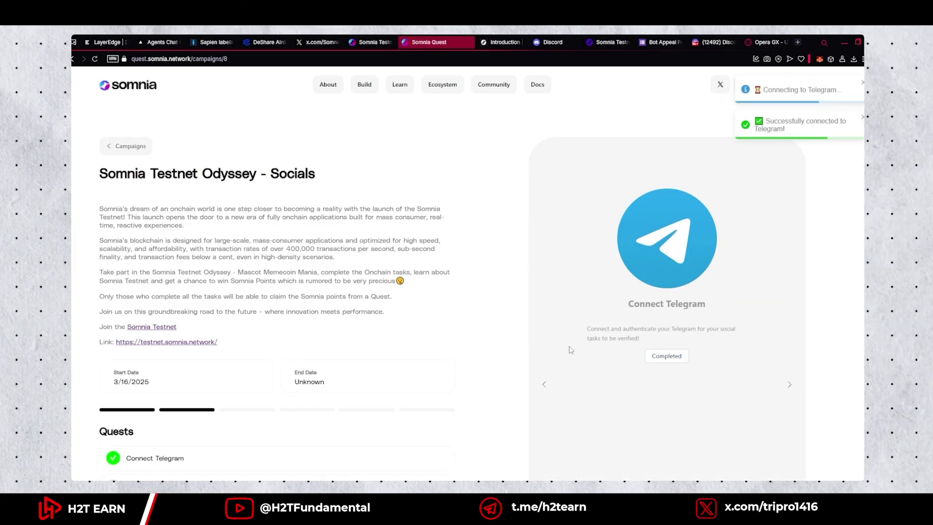
{"action": "scroll", "coordinate": [570, 350], "scroll_direction": "down", "scroll_amount": 3}
{"action": "scroll", "coordinate": [570, 351], "scroll_direction": "up", "scroll_amount": 2}
{"action": "left_click", "coordinate": [665, 268]}
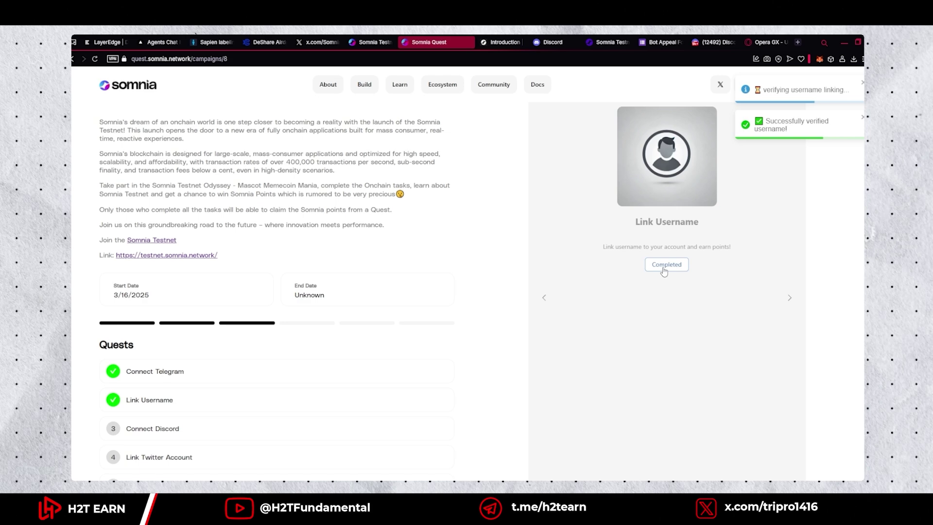
{"action": "left_click", "coordinate": [354, 438]}
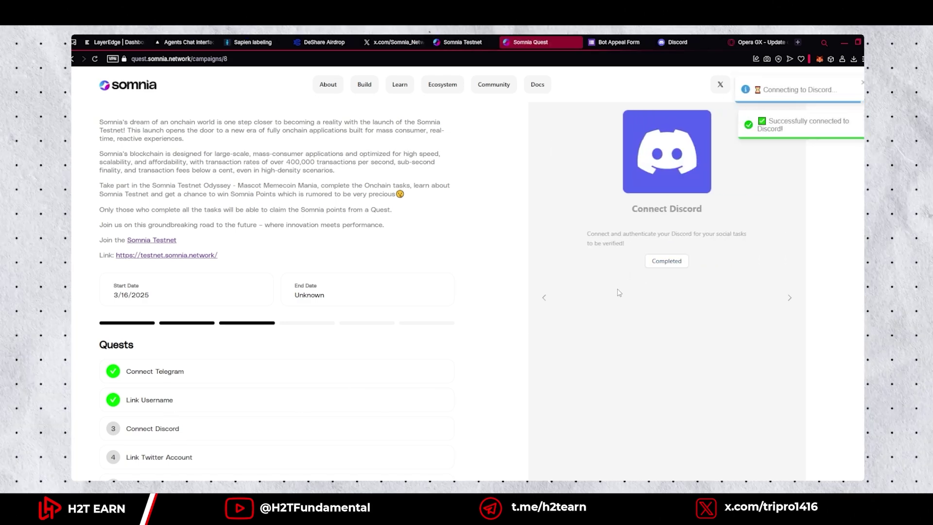
{"action": "left_click", "coordinate": [666, 257]}
{"action": "scroll", "coordinate": [666, 256], "scroll_direction": "down", "scroll_amount": 1}
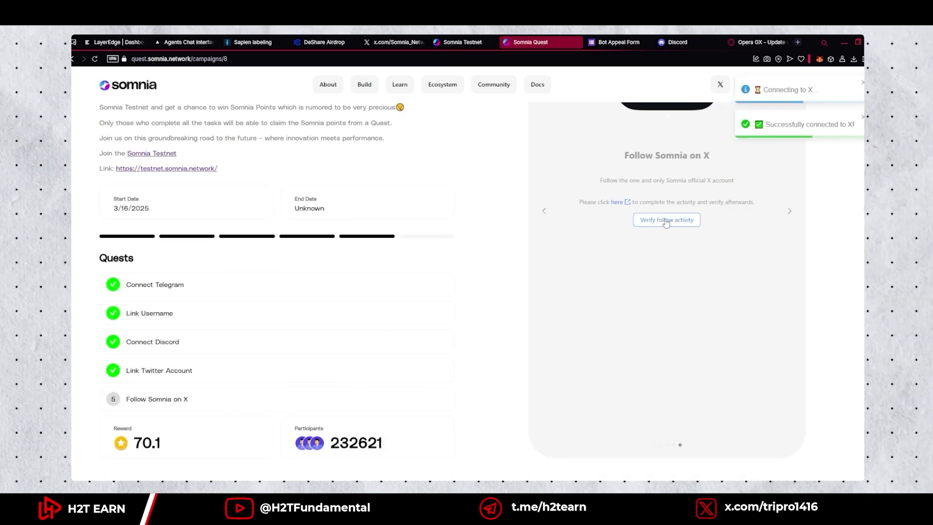
{"action": "left_click", "coordinate": [666, 220]}
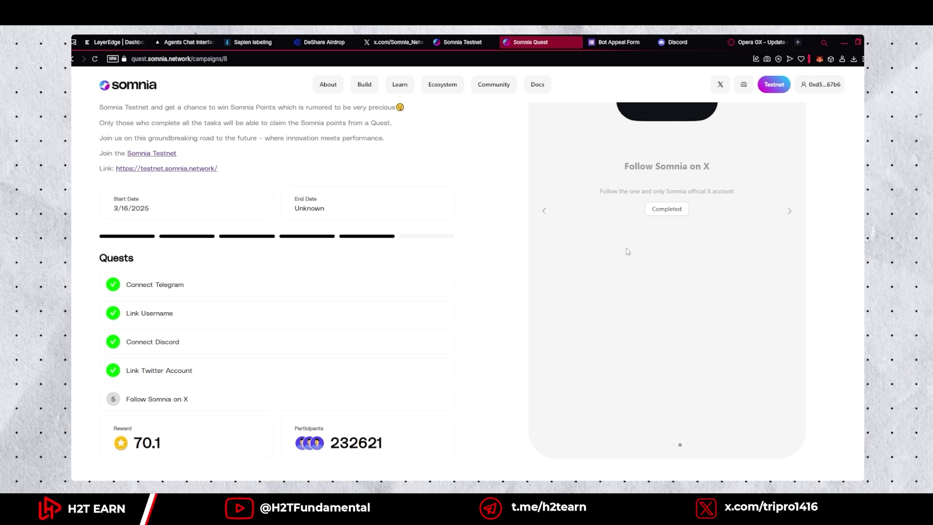
Step: Verify the sUSDC token request and memecoin purchase quests in the Mascot Memecoin campaign
{"action": "left_click", "coordinate": [144, 149]}
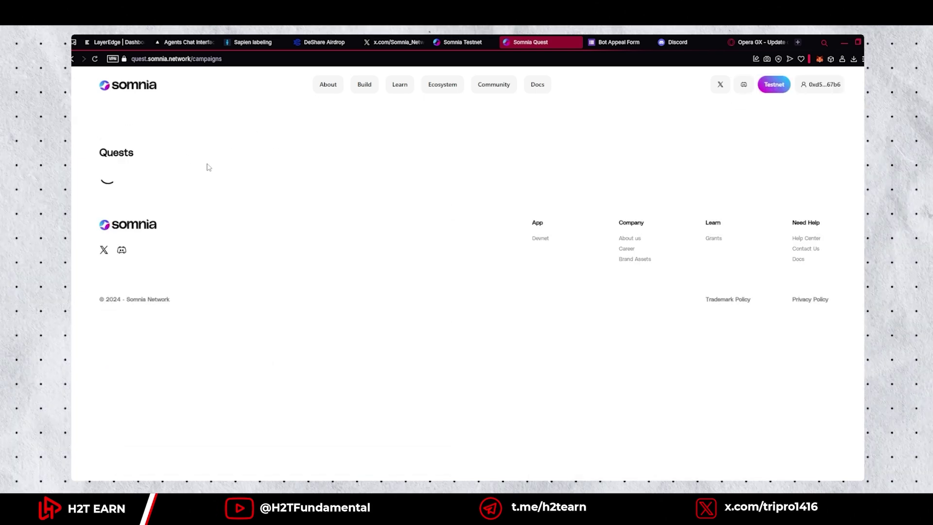
{"action": "left_click", "coordinate": [328, 286]}
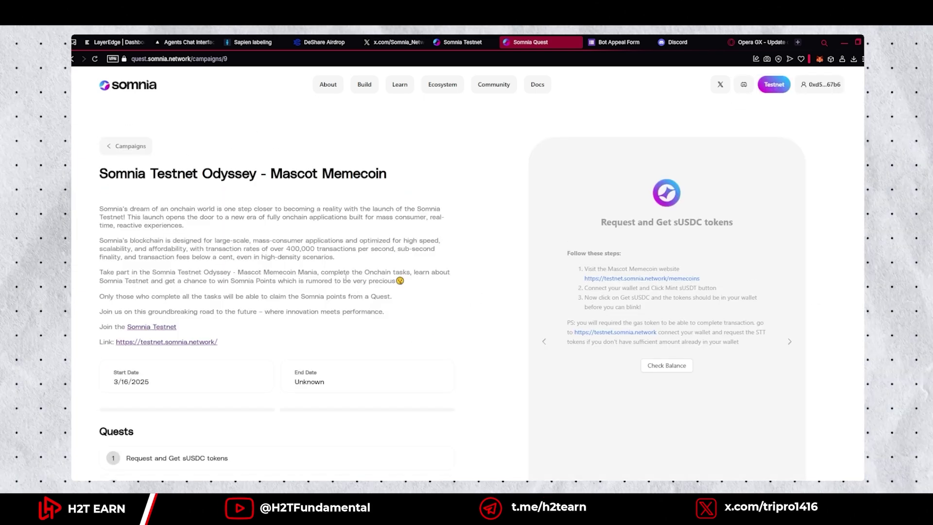
{"action": "scroll", "coordinate": [346, 268], "scroll_direction": "down", "scroll_amount": 2}
{"action": "left_click", "coordinate": [651, 279]}
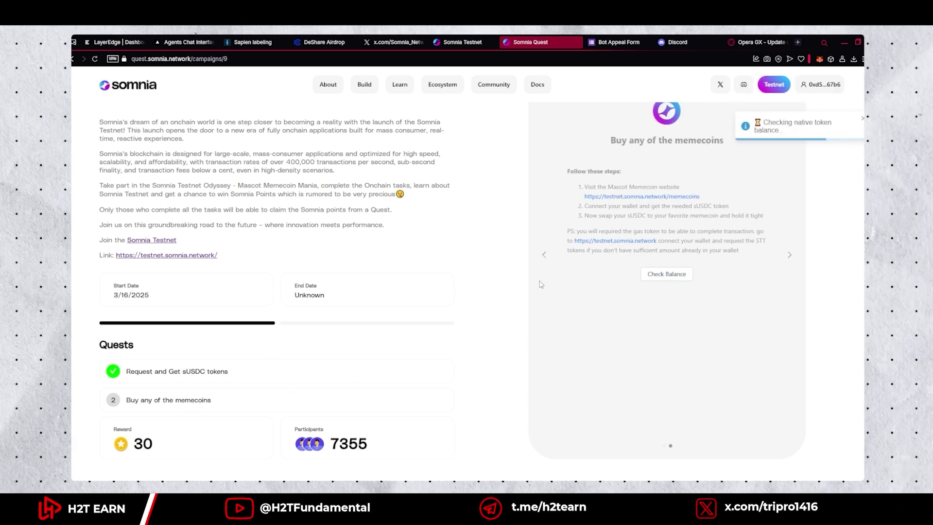
{"action": "left_click", "coordinate": [640, 277]}
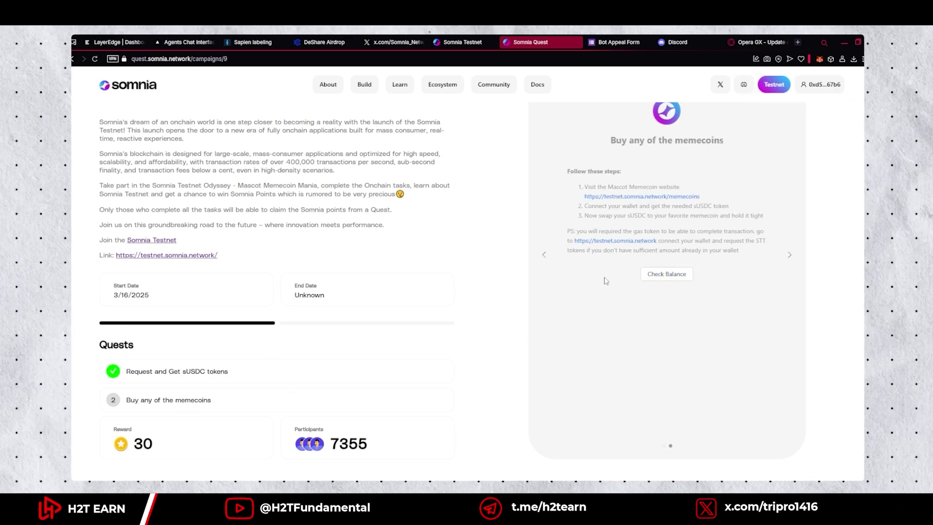
{"action": "scroll", "coordinate": [631, 279], "scroll_direction": "up", "scroll_amount": 2}
Step: Verify the STT token request quest in Sharing is Caring and review the Receive and Send STT quests
{"action": "left_click", "coordinate": [128, 146]}
{"action": "left_click", "coordinate": [476, 293]}
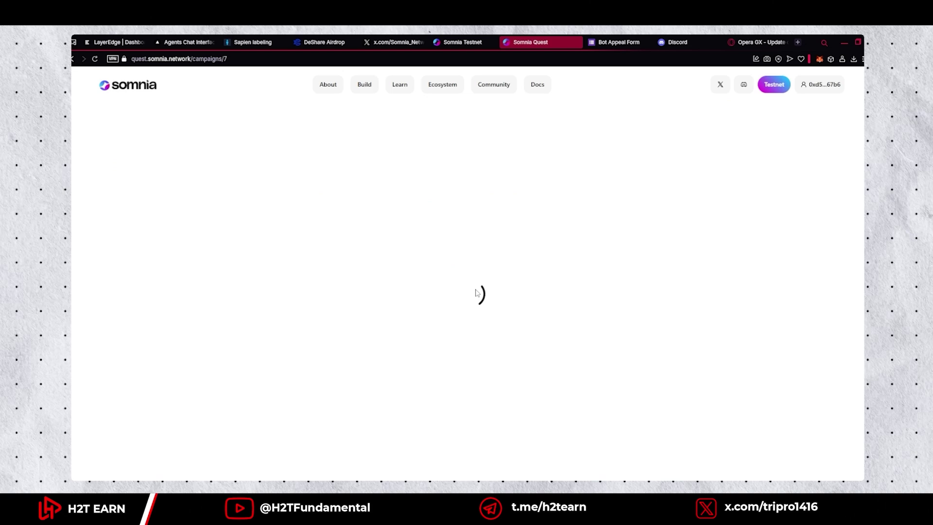
{"action": "scroll", "coordinate": [481, 292], "scroll_direction": "down", "scroll_amount": 2}
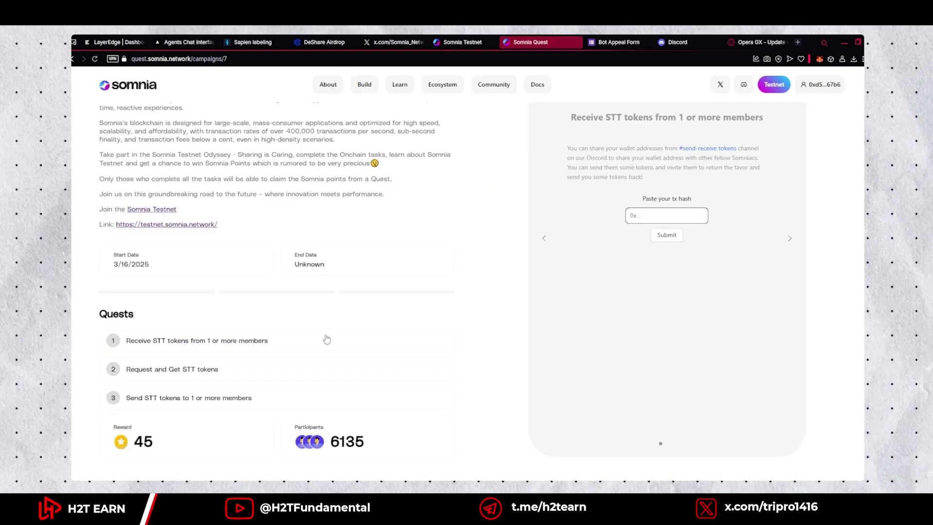
{"action": "scroll", "coordinate": [486, 304], "scroll_direction": "up", "scroll_amount": 1}
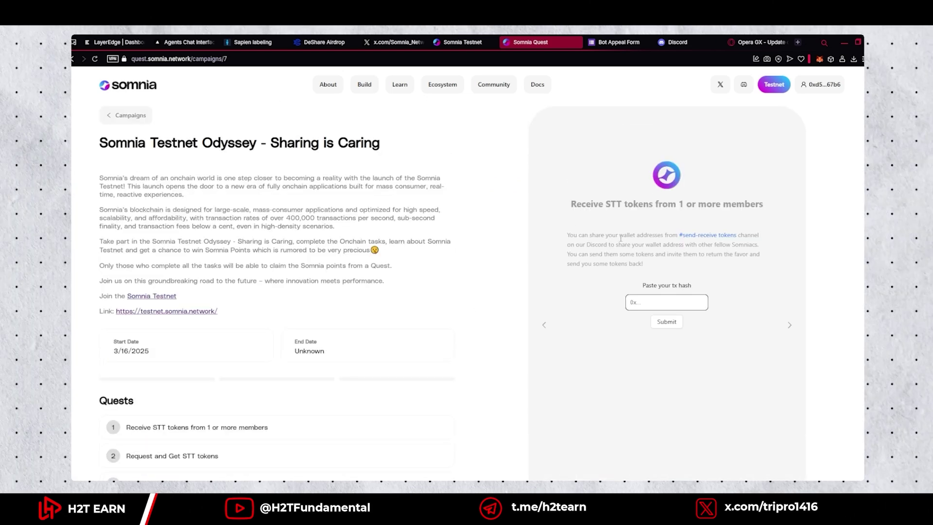
{"action": "scroll", "coordinate": [437, 218], "scroll_direction": "down", "scroll_amount": 1}
{"action": "scroll", "coordinate": [306, 190], "scroll_direction": "down", "scroll_amount": 1}
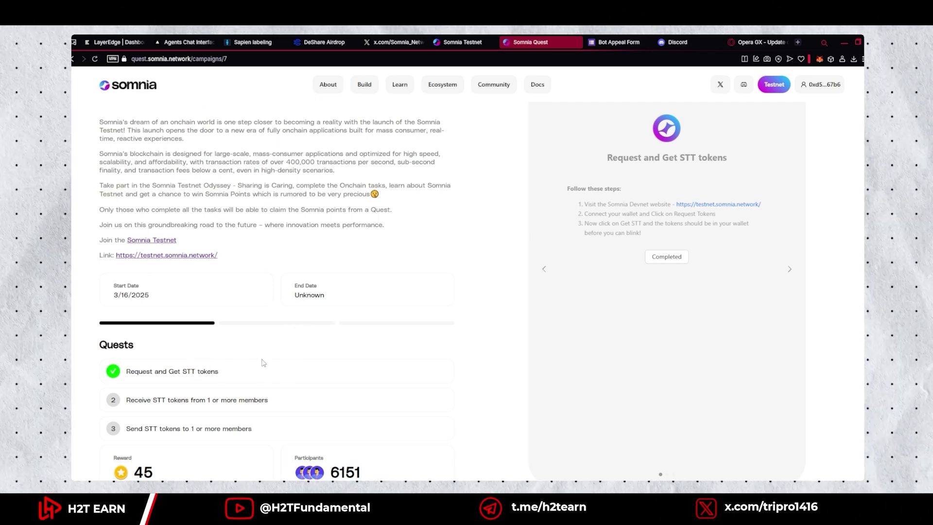
{"action": "left_click", "coordinate": [193, 400]}
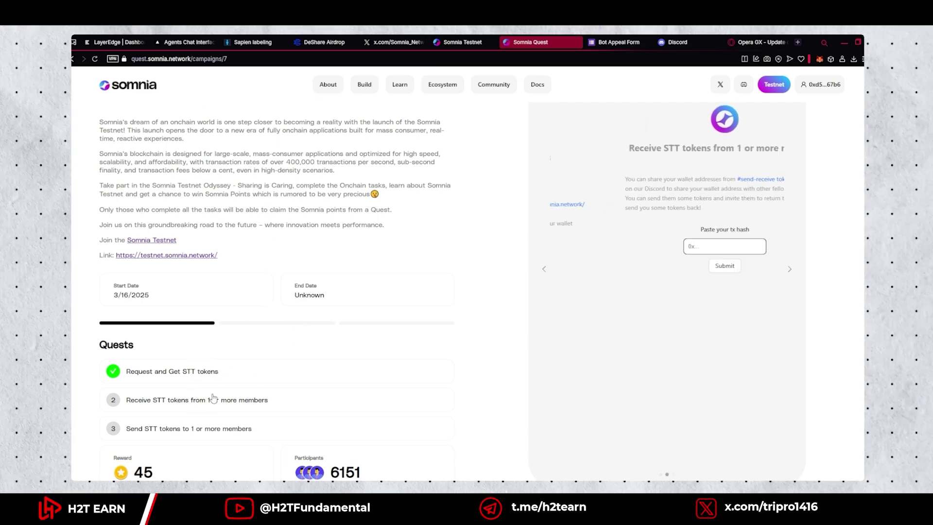
{"action": "left_click", "coordinate": [201, 428]}
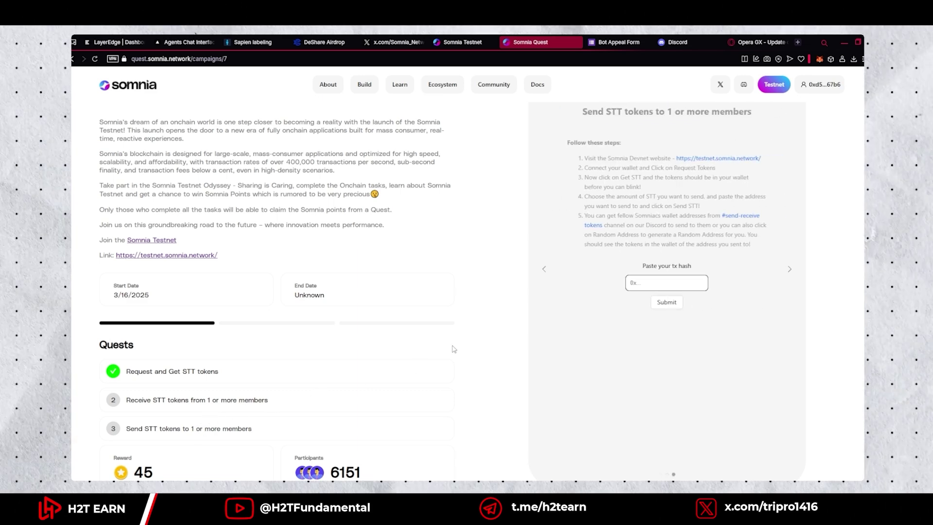
{"action": "left_click", "coordinate": [453, 325]}
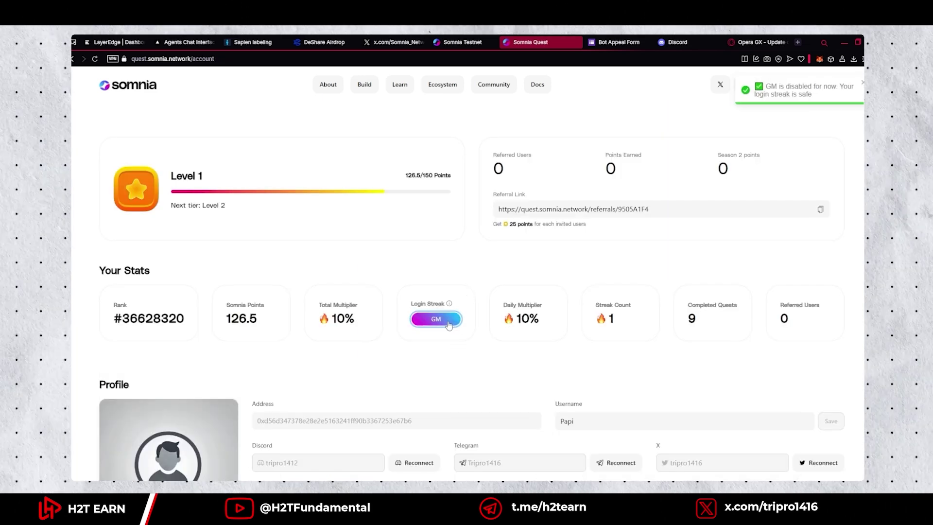
{"action": "left_click", "coordinate": [449, 325]}
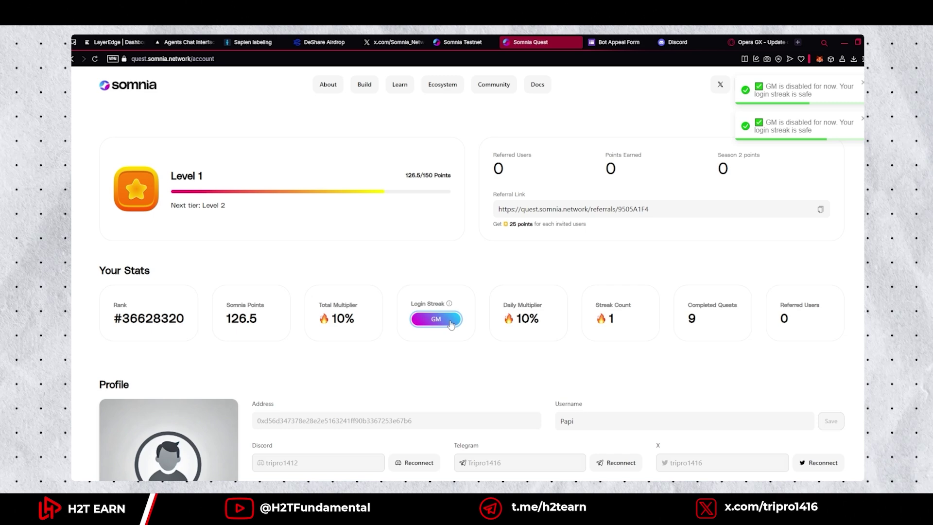